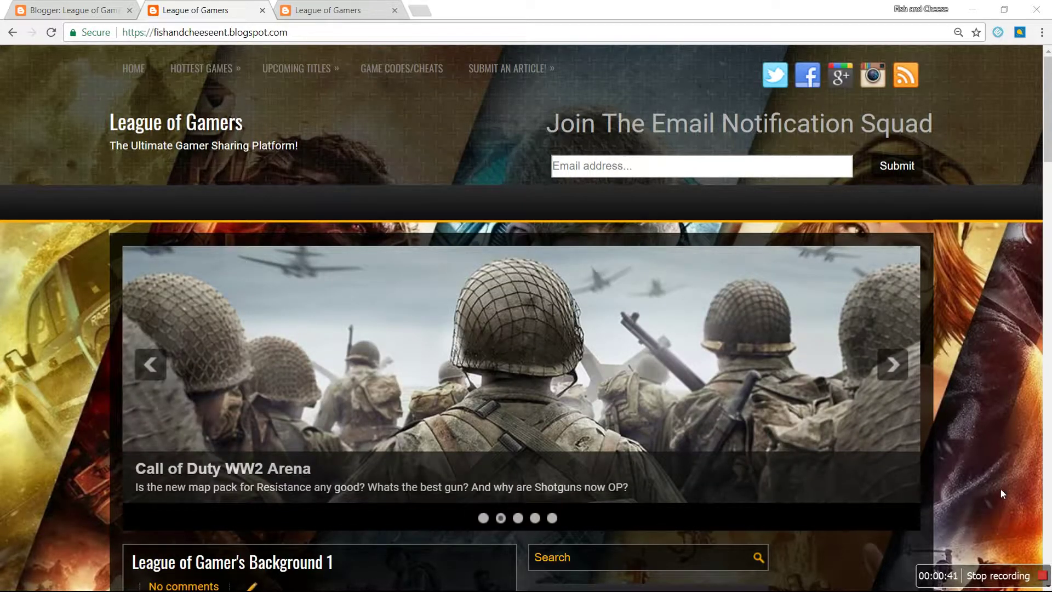
# - Highlight the PUBG poll's answers on the live blog to reveal the invisible labels
pyautogui.moveTo(512, 72)
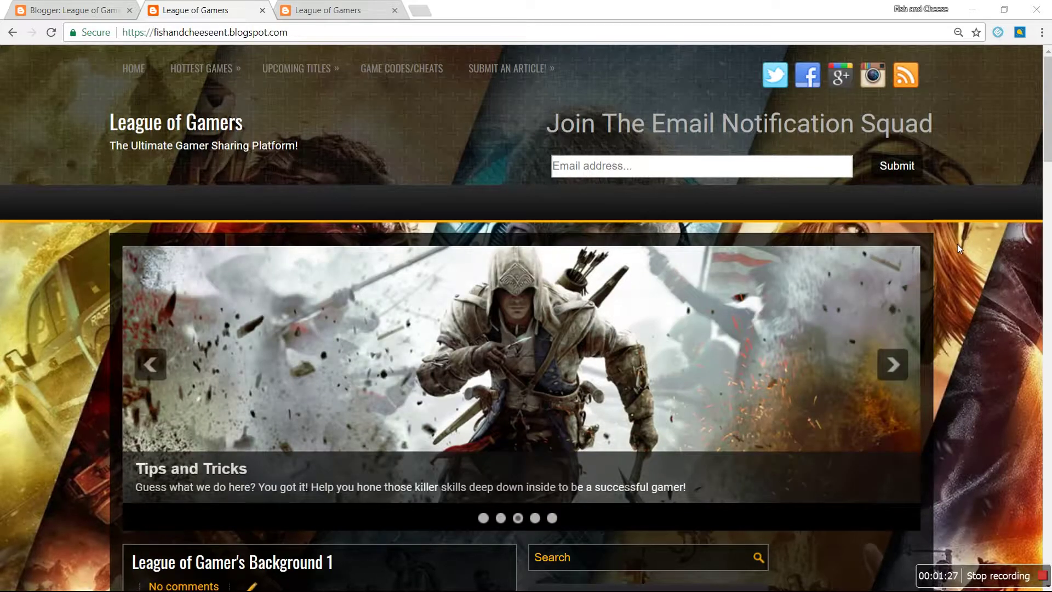
pyautogui.scroll(-1, 958, 244)
pyautogui.scroll(1, 958, 245)
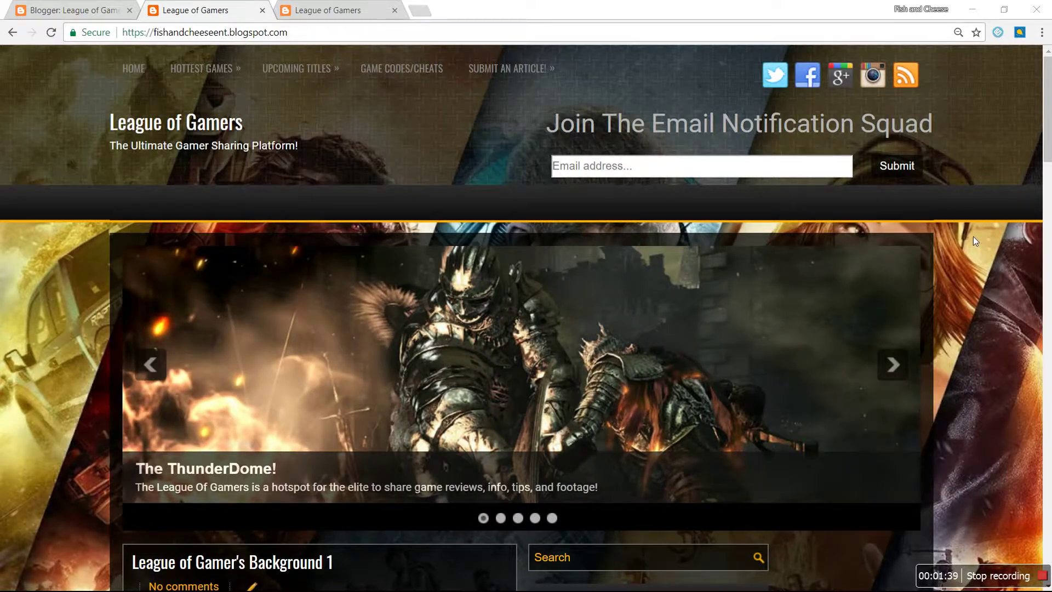
pyautogui.scroll(-6, 973, 235)
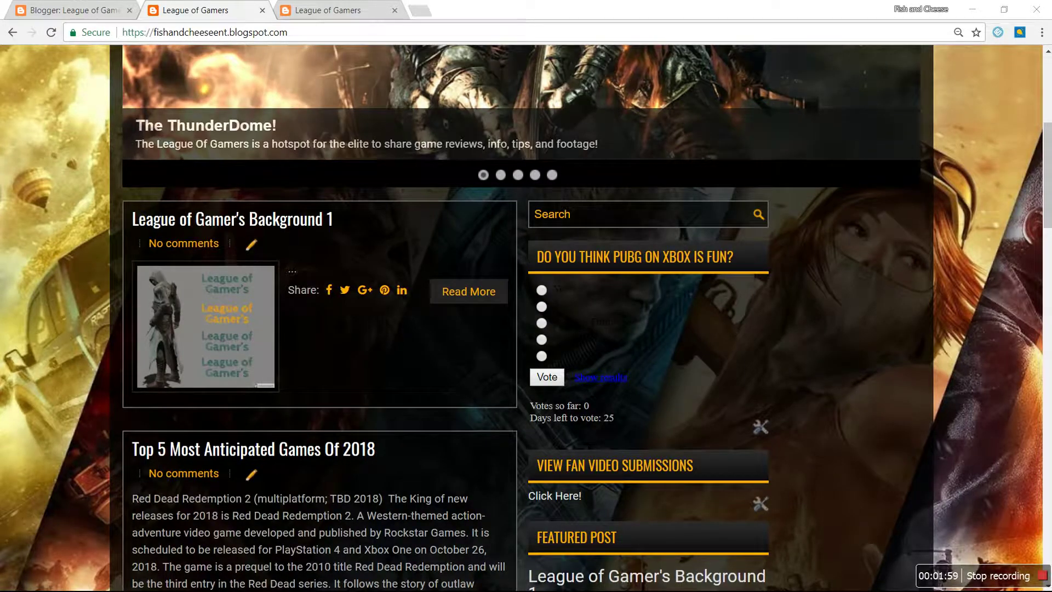
pyautogui.moveTo(596, 361); pyautogui.dragTo(550, 289)
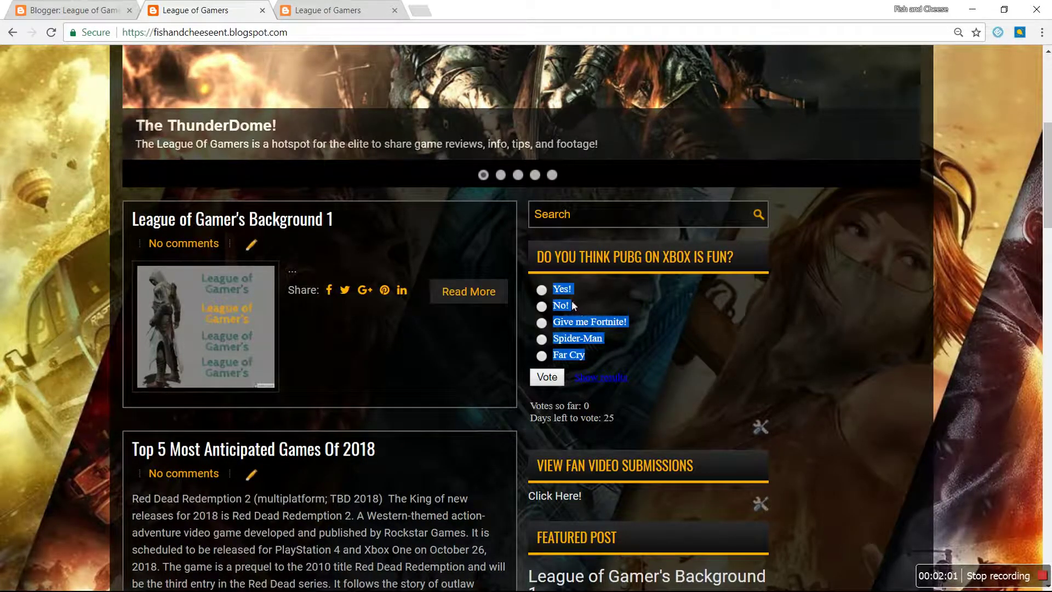
pyautogui.click(649, 337)
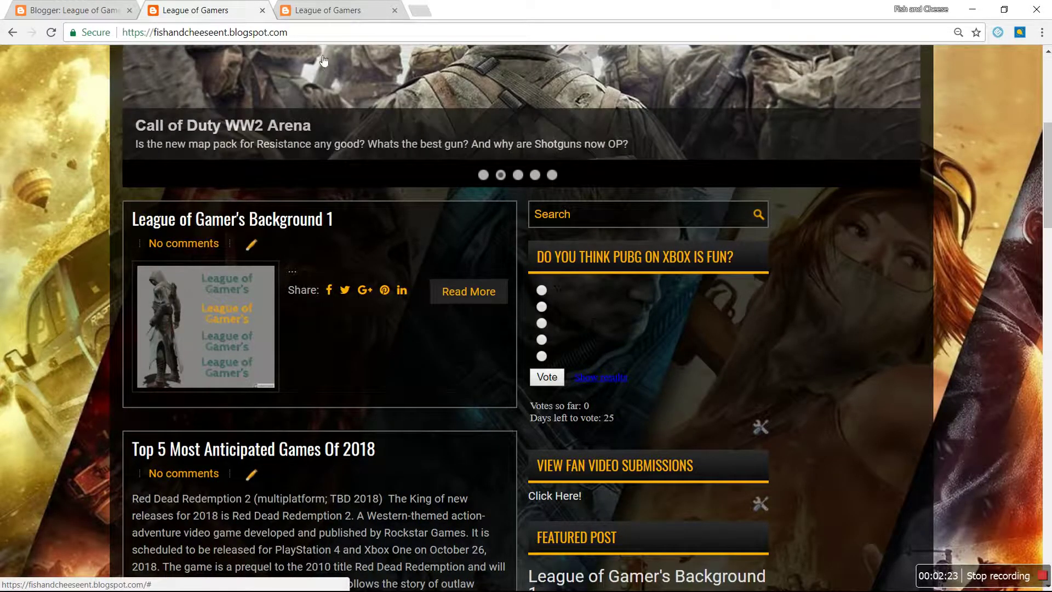
# - Add a new Poll gadget to the rsidebartop section of the Layout page
pyautogui.click(93, 14)
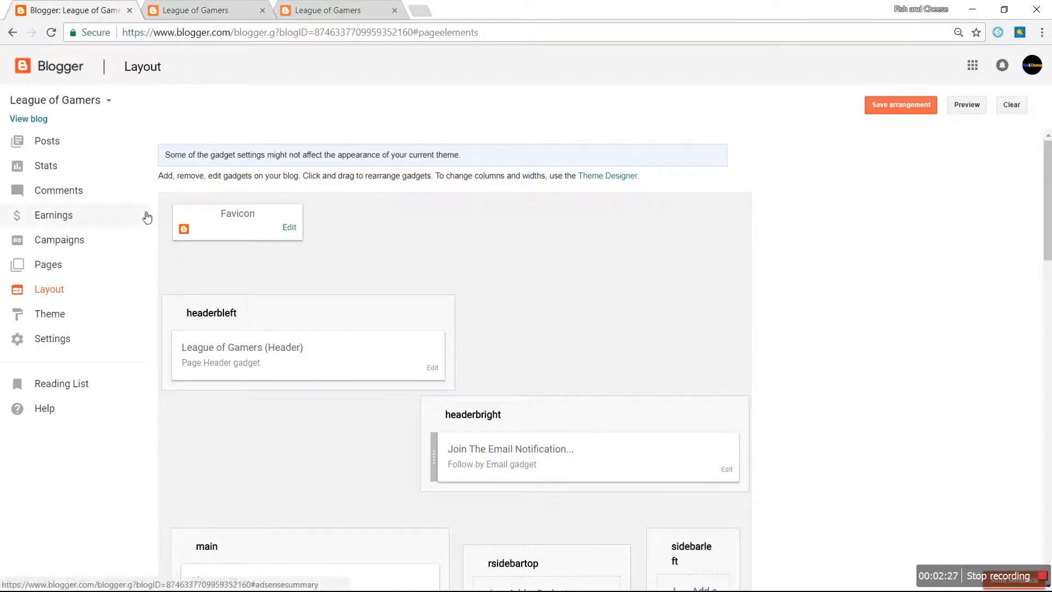
pyautogui.scroll(-3, 527, 320)
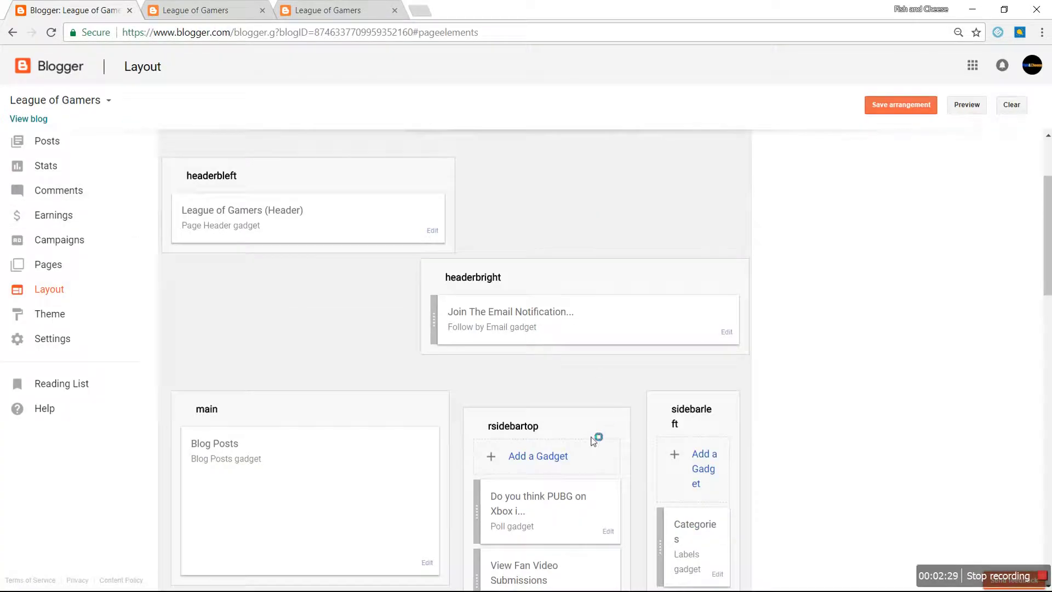
pyautogui.click(545, 457)
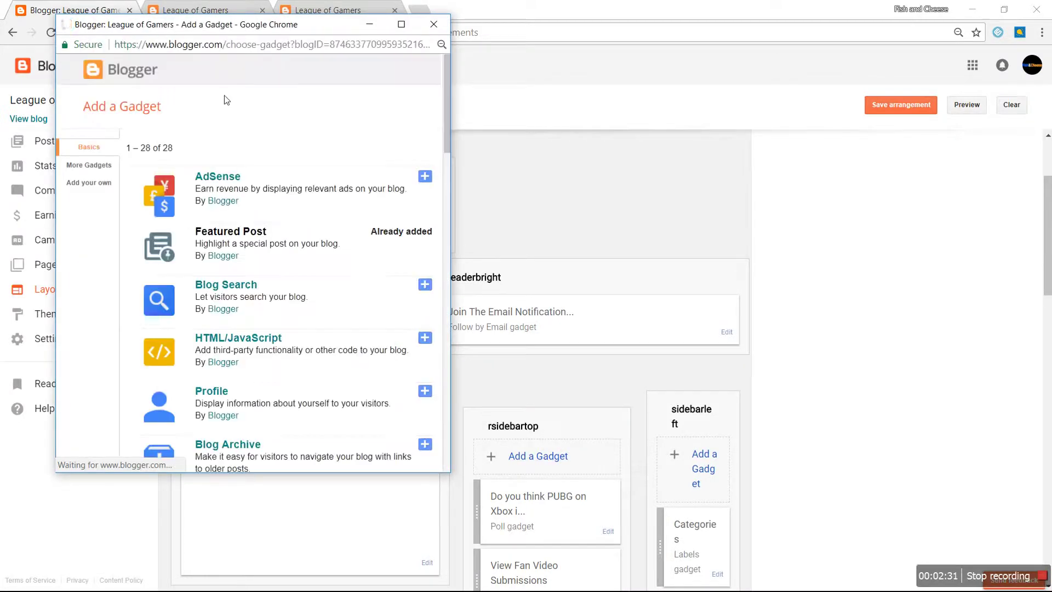
pyautogui.scroll(-12, 350, 277)
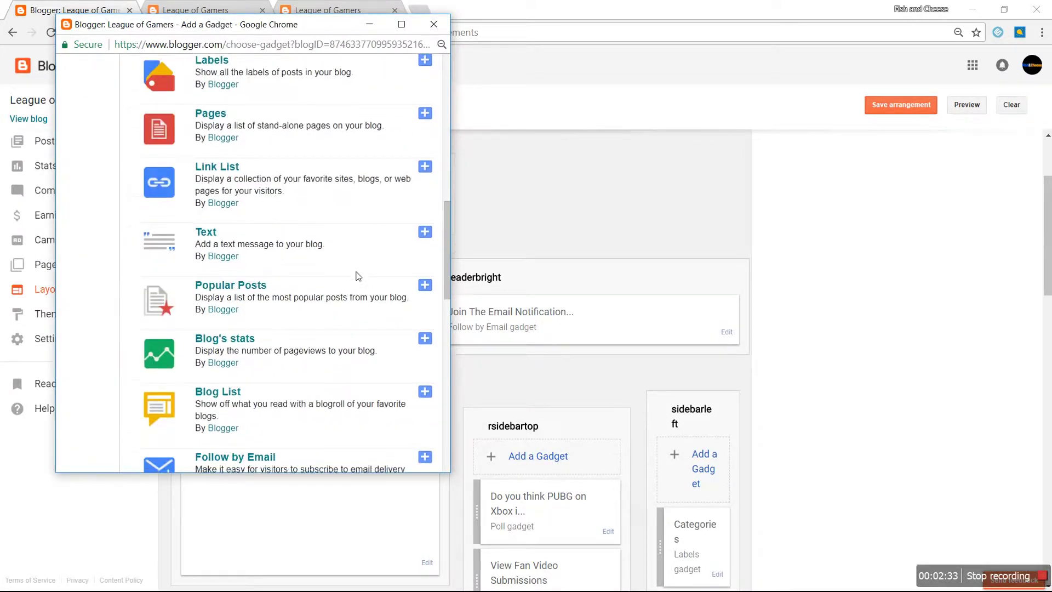
pyautogui.scroll(-4, 361, 282)
pyautogui.scroll(-2, 428, 384)
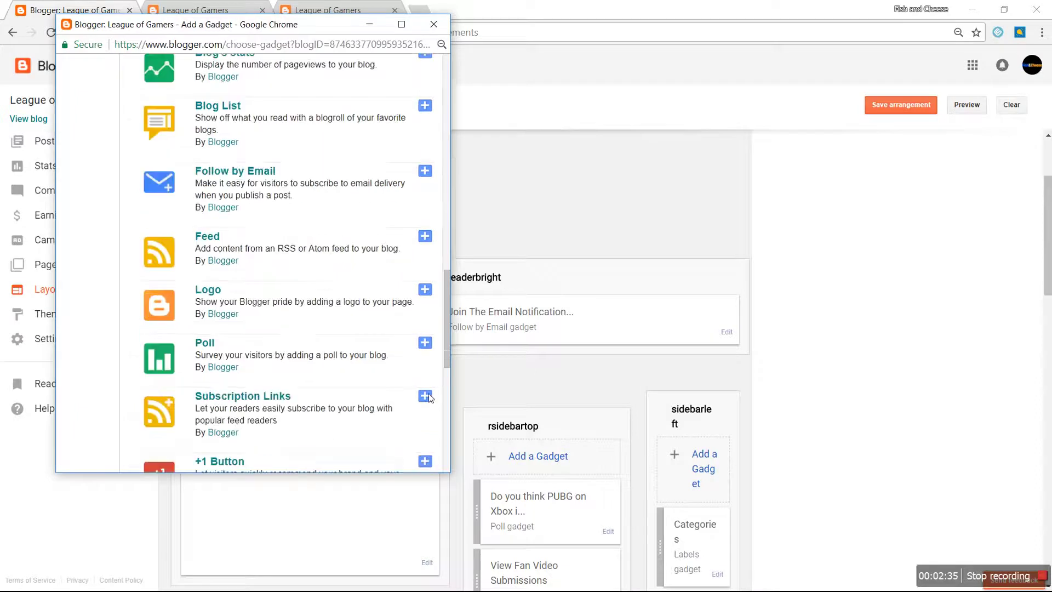
pyautogui.click(427, 342)
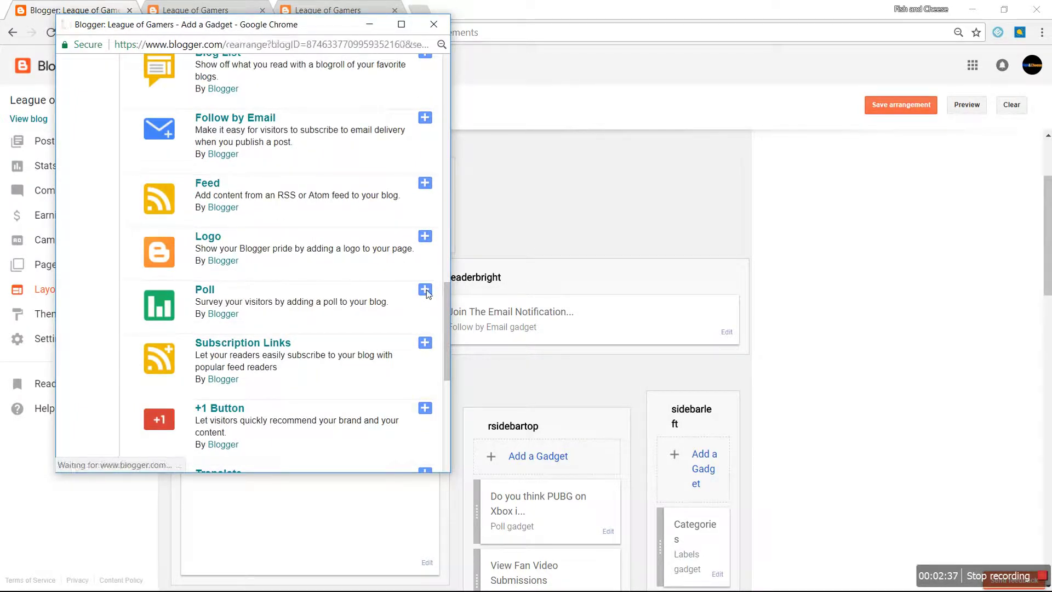
# - Enter 'Can you change the background of a widget?' with answers Yes, No, Maybe, Get Loss, and save
pyautogui.click(235, 159)
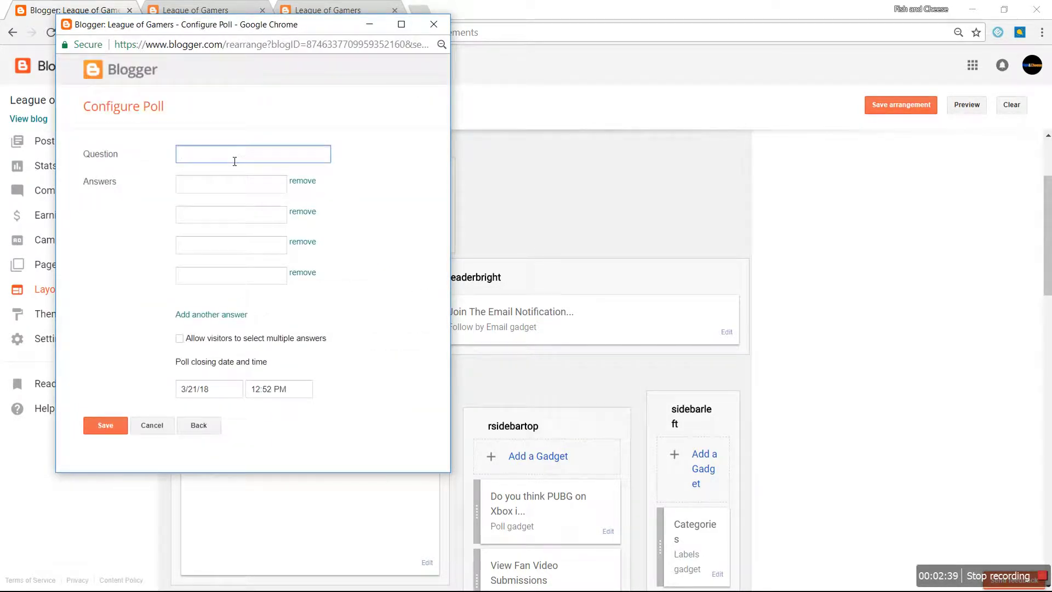
pyautogui.write('Can ')
pyautogui.write('you change the')
pyautogui.write(' backgro')
pyautogui.write('und of a w')
pyautogui.write('idget?')
pyautogui.click(275, 184)
pyautogui.write('Yes')
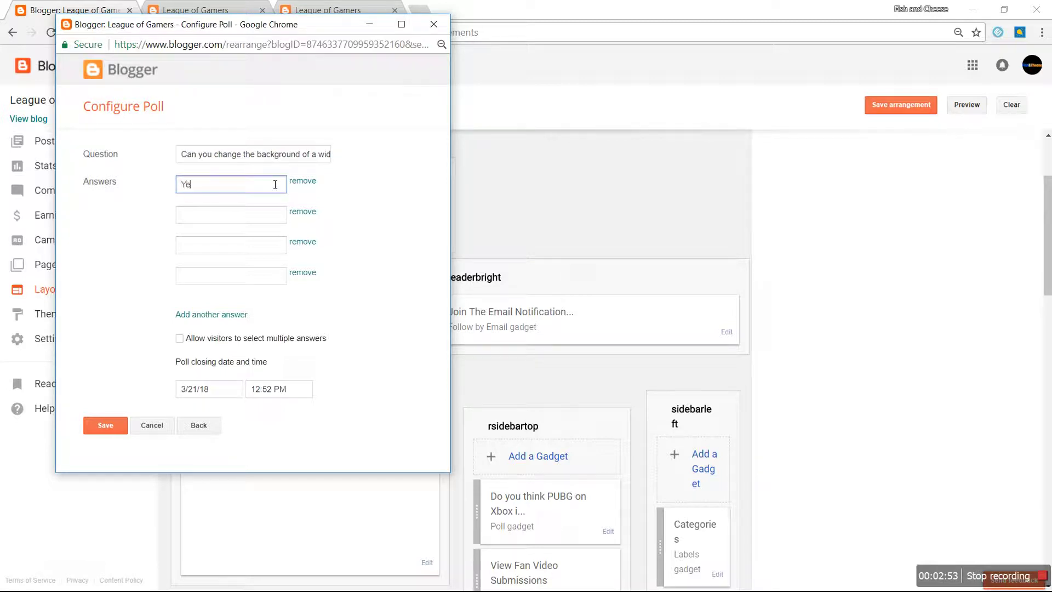
pyautogui.press('Tab')
pyautogui.write('No')
pyautogui.press('Tab')
pyautogui.press('Tab')
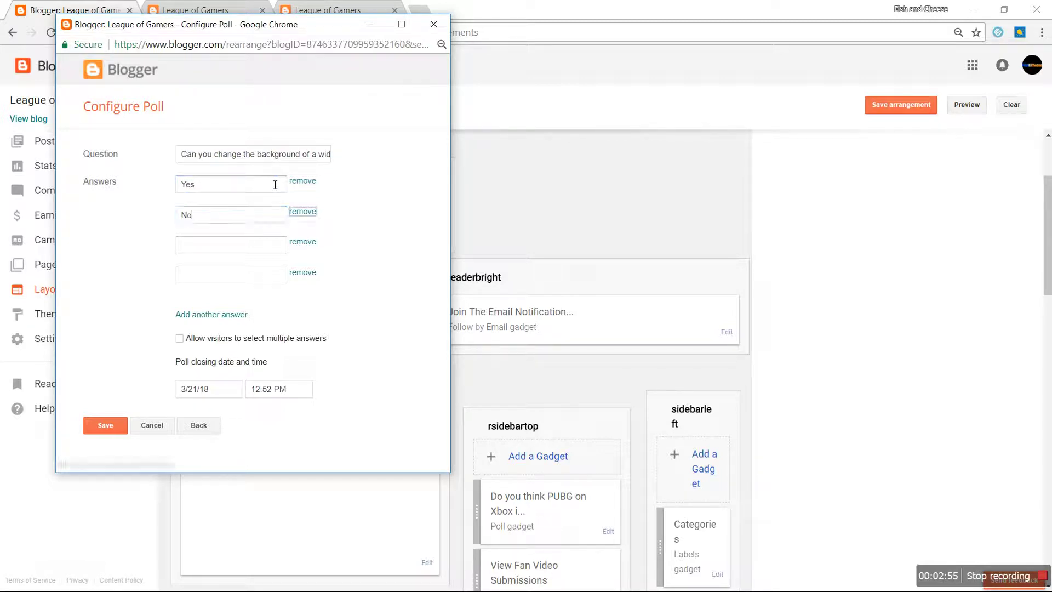
pyautogui.write('Maybe')
pyautogui.press('Tab')
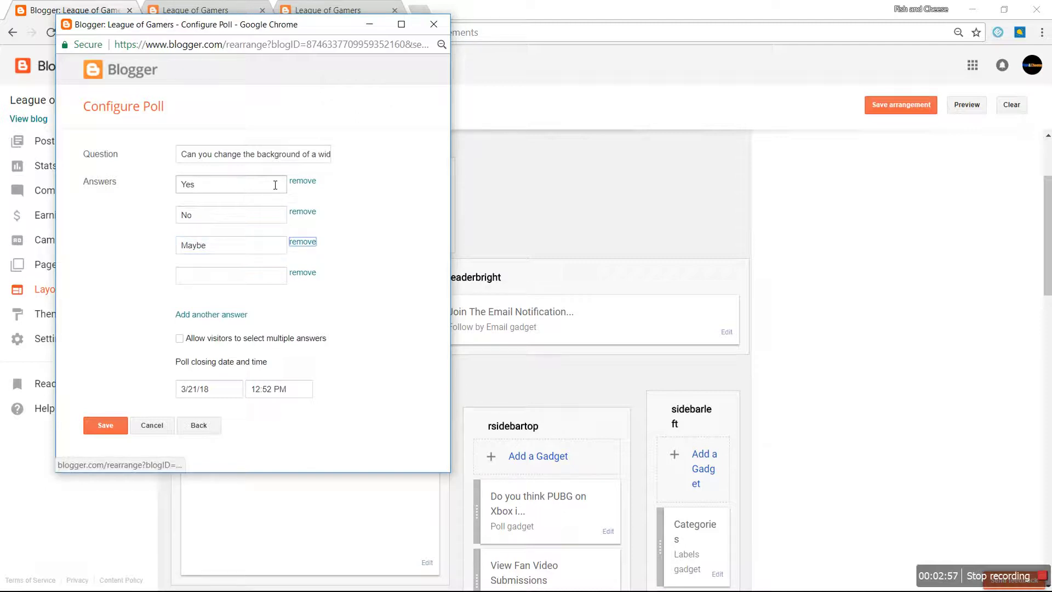
pyautogui.press('Tab')
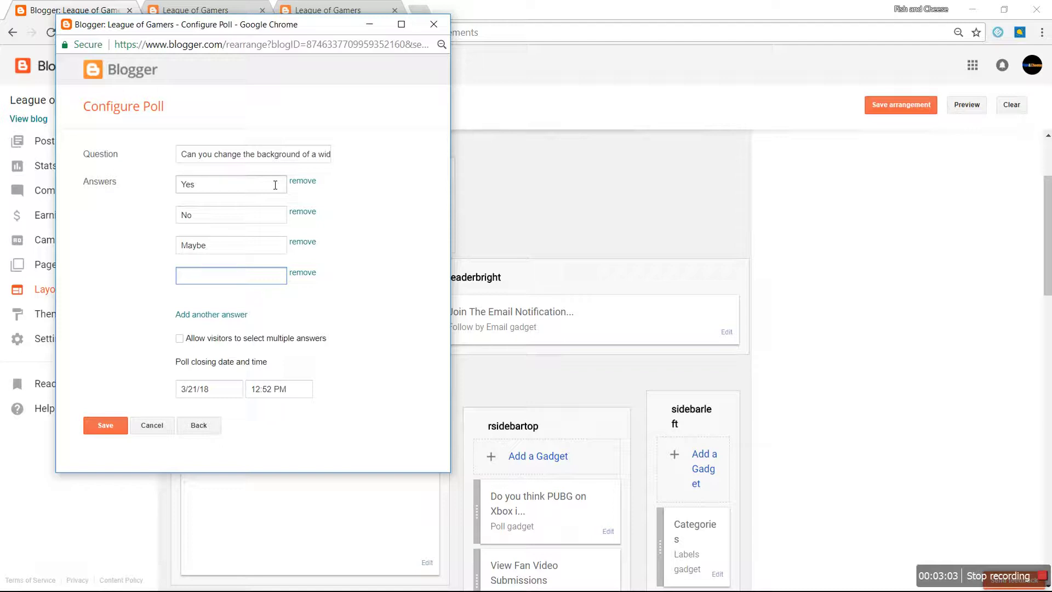
pyautogui.write('Get Loss!')
pyautogui.click(107, 425)
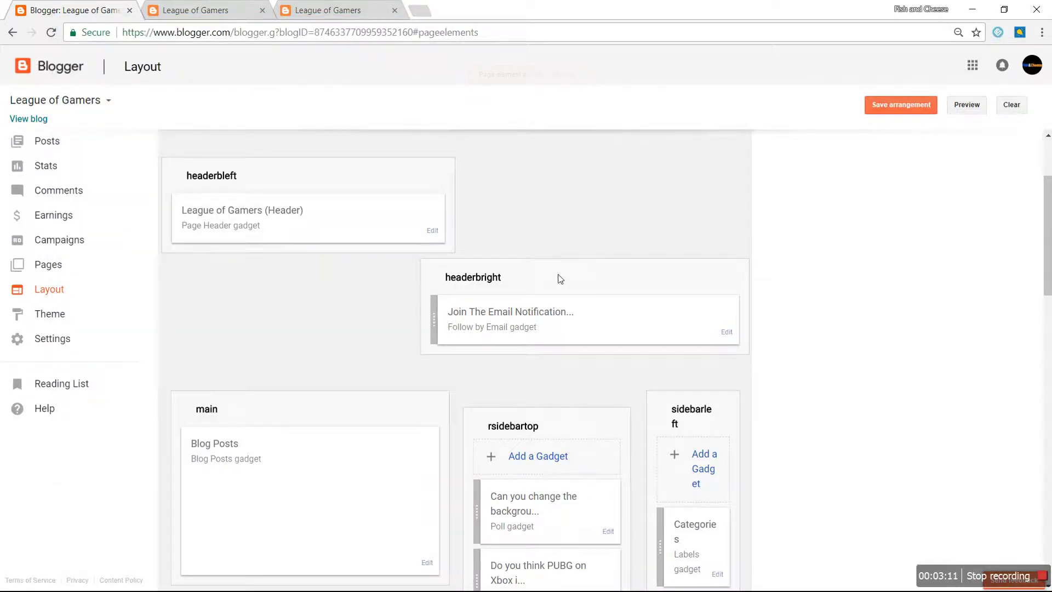
# - Reload the live blog and highlight the new poll's hidden answer labels above the PUBG poll
pyautogui.scroll(-4, 630, 374)
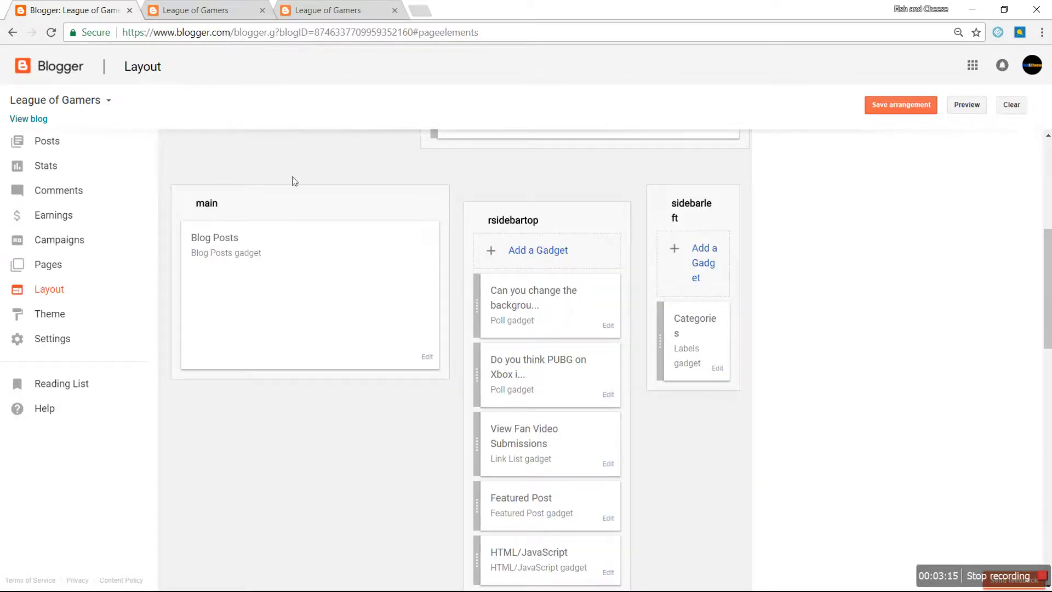
pyautogui.click(219, 18)
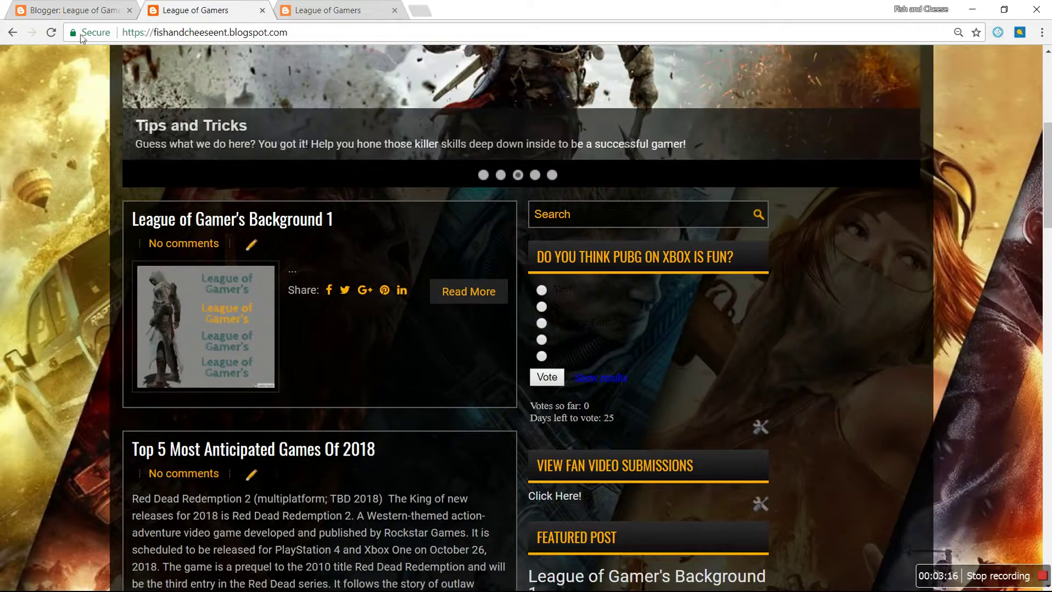
pyautogui.click(51, 32)
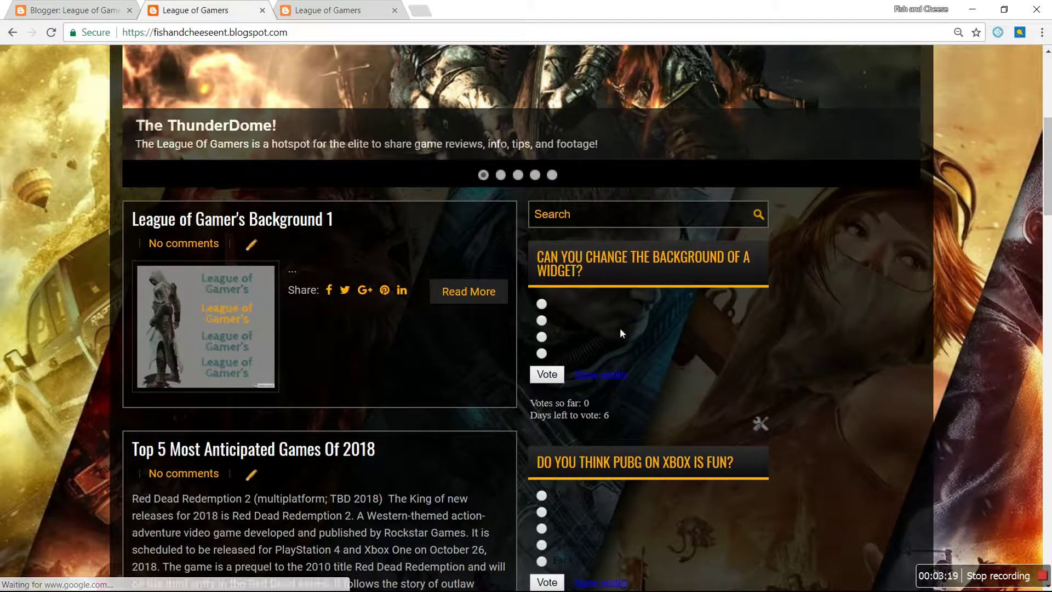
pyautogui.scroll(-1, 662, 338)
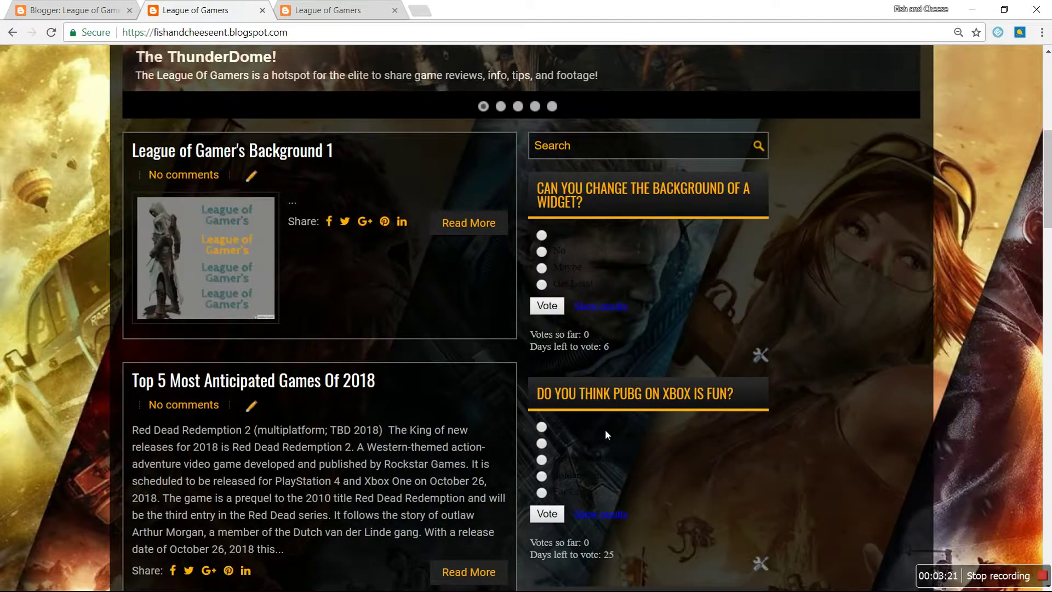
pyautogui.moveTo(600, 290); pyautogui.dragTo(553, 231)
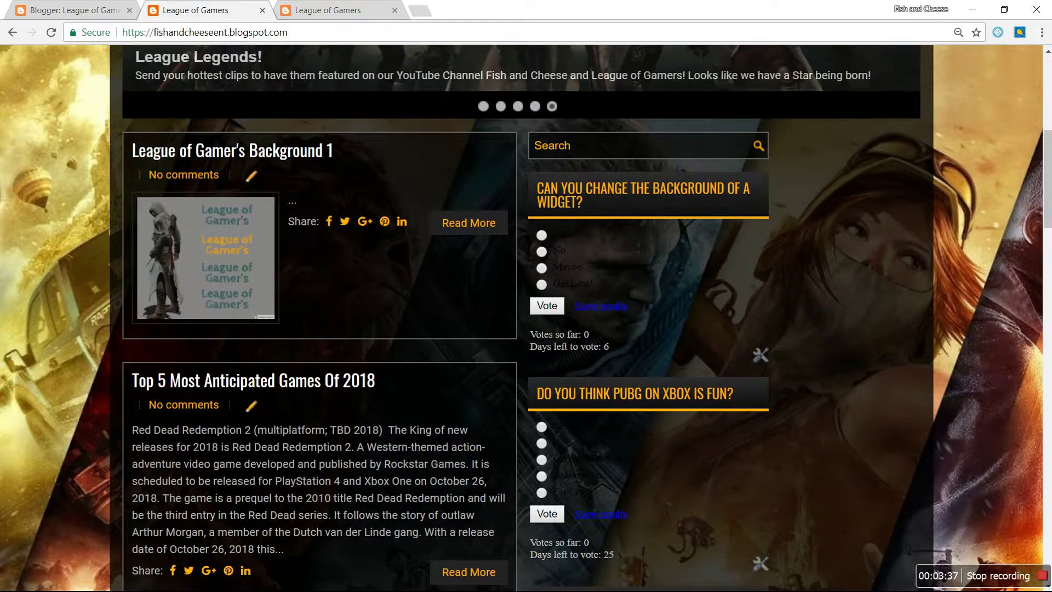
# - Inspect the new poll and edit its div.widget.Poll as HTML, selecting id="Poll2"
pyautogui.rightClick(601, 199)
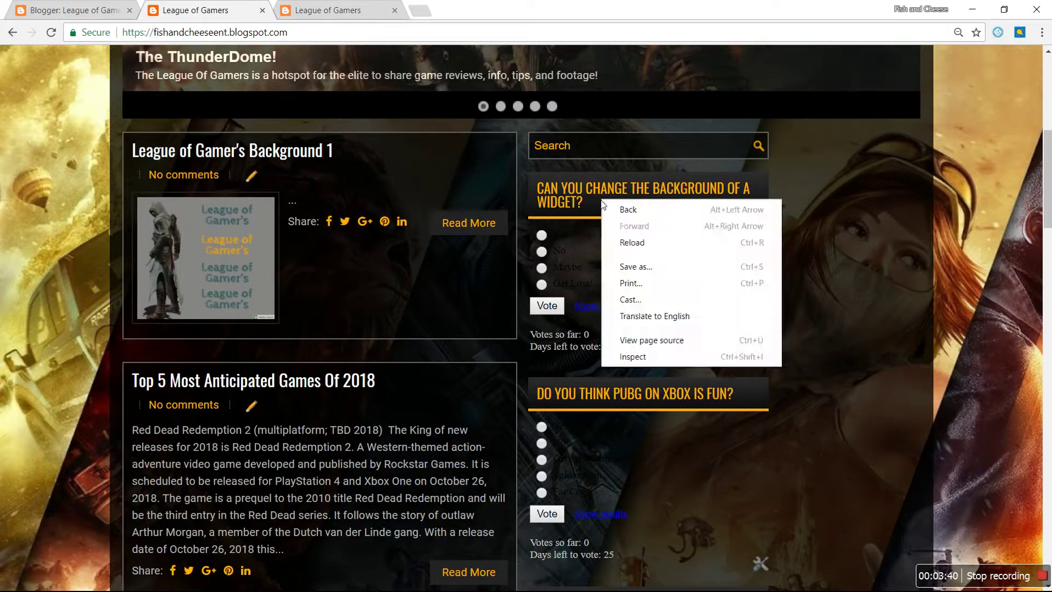
pyautogui.click(662, 357)
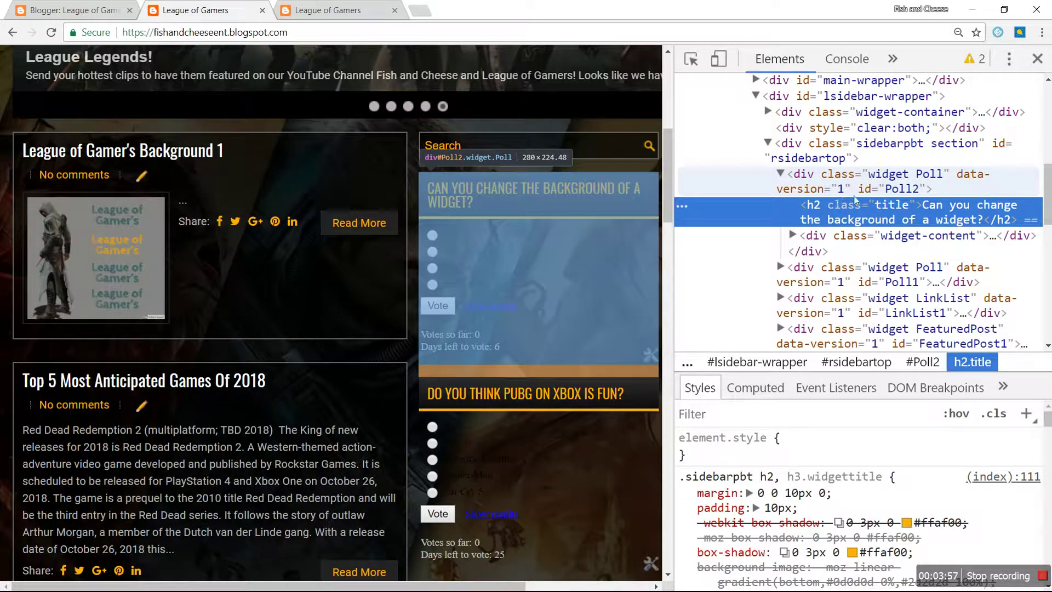
pyautogui.click(915, 196)
pyautogui.rightClick(888, 189)
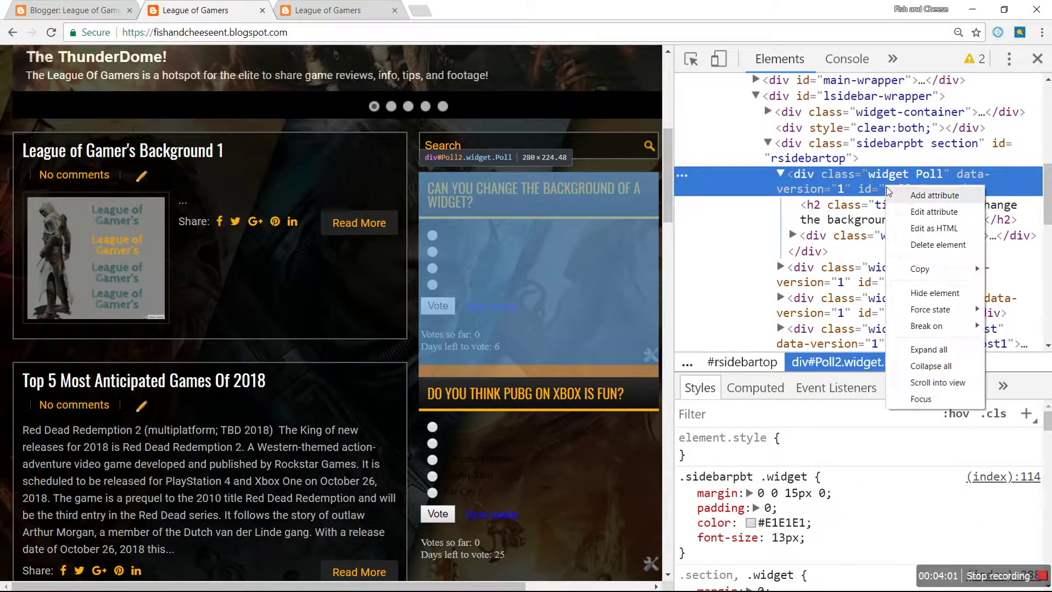
pyautogui.click(937, 229)
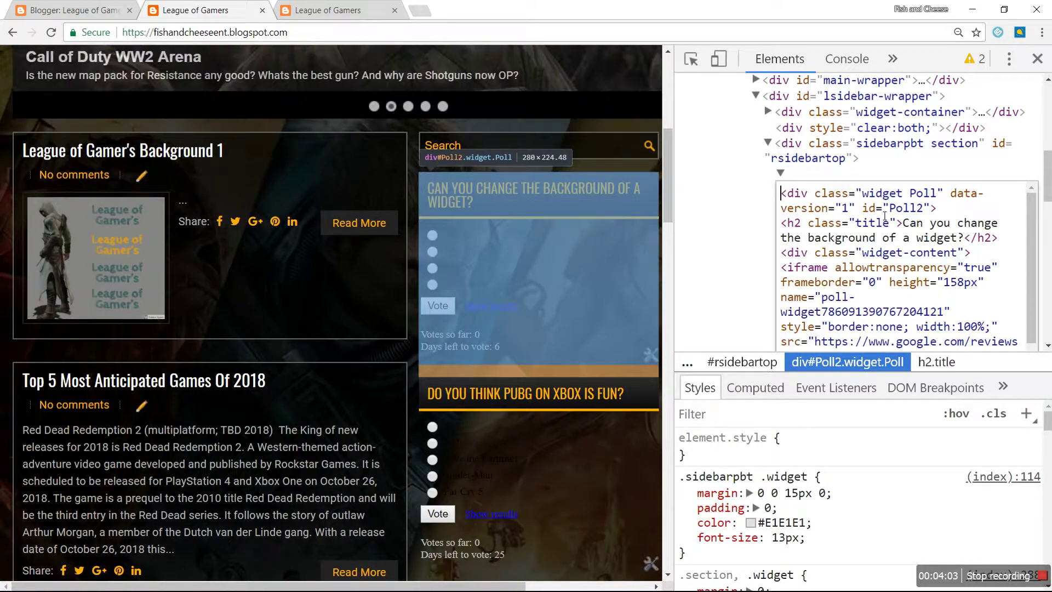
pyautogui.moveTo(863, 209); pyautogui.dragTo(939, 215)
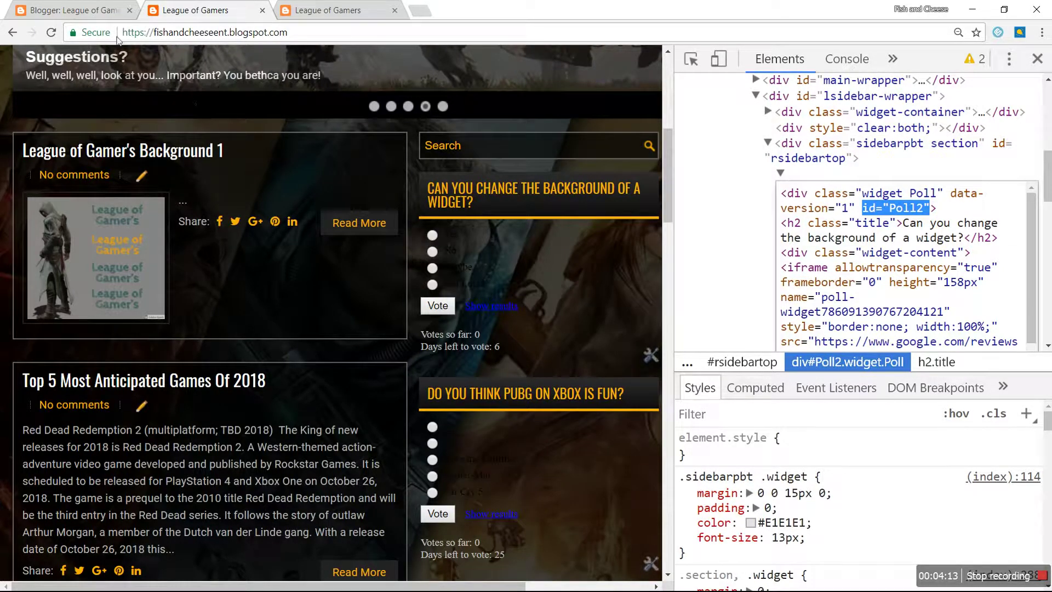
# - Go through Theme, Customize and Advanced, and place the cursor in the Add CSS box
pyautogui.click(97, 11)
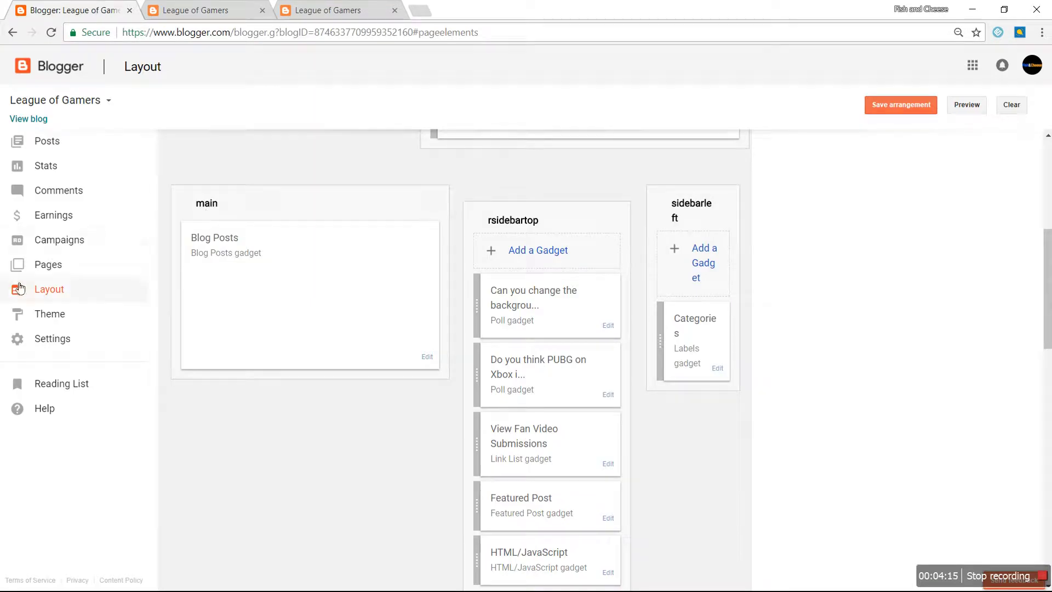
pyautogui.click(57, 317)
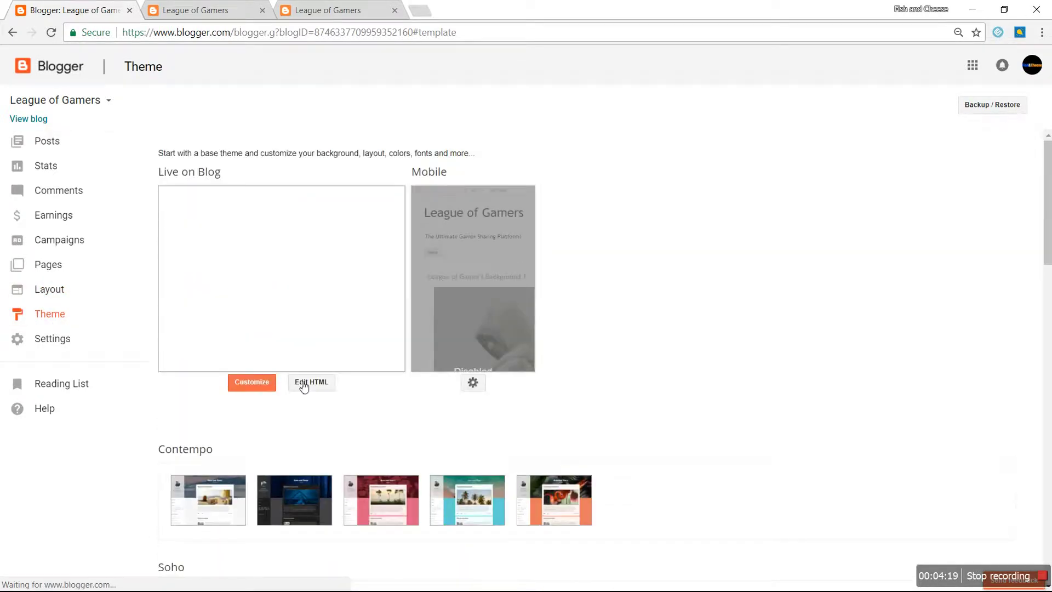
pyautogui.click(267, 387)
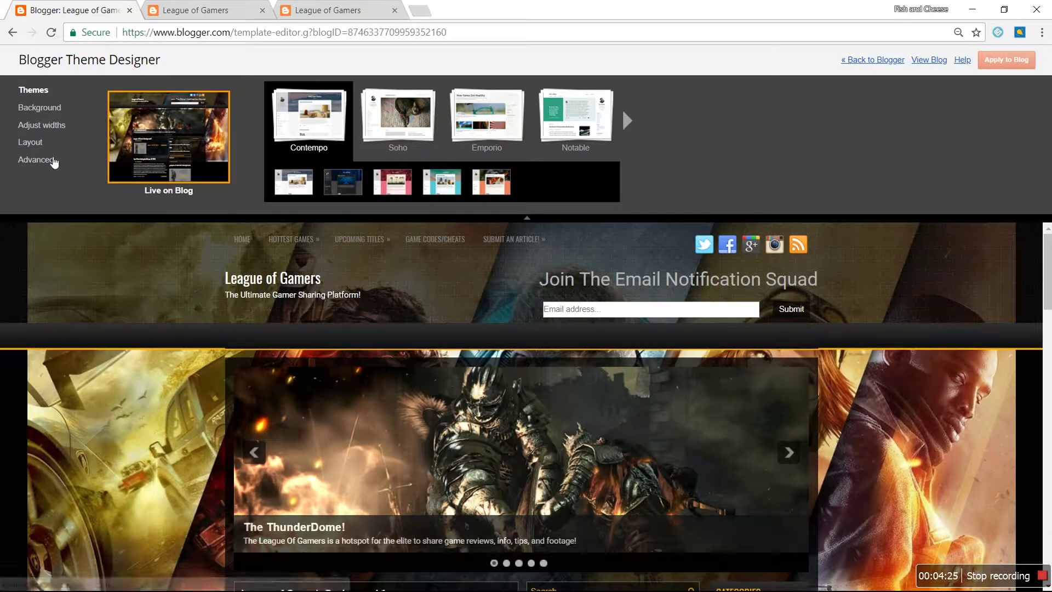
pyautogui.click(53, 162)
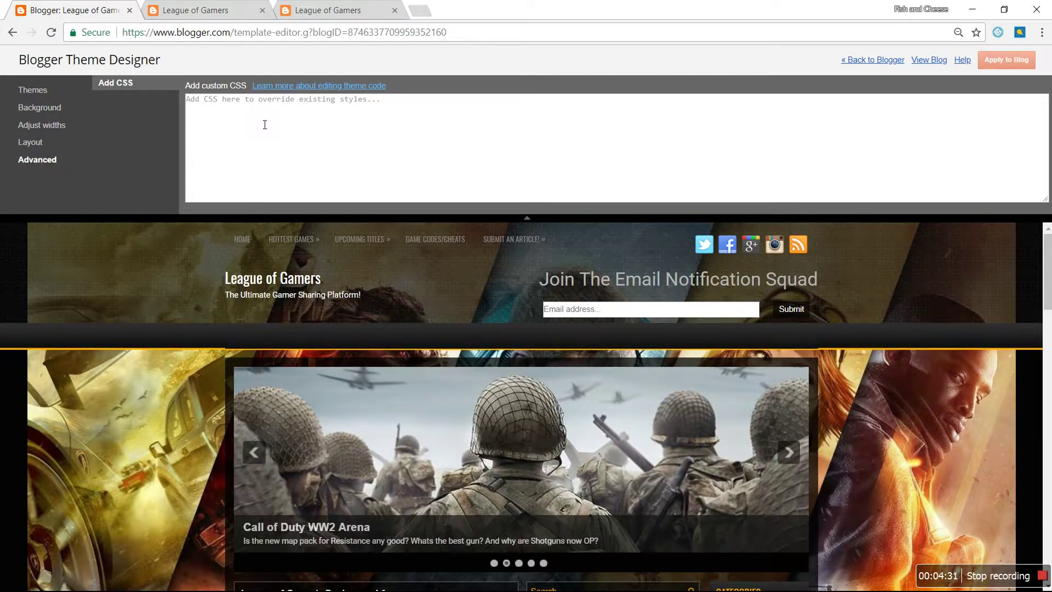
pyautogui.click(263, 124)
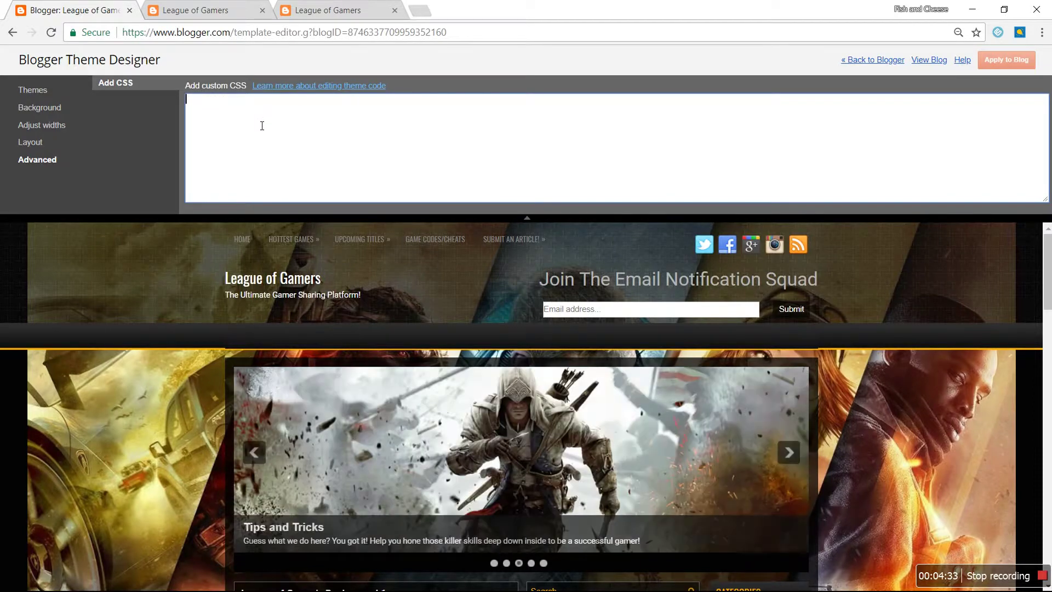
# - Paste the copied #Poll1 background rule into Add CSS and check the poll ids on the blog
pyautogui.rightClick(258, 124)
pyautogui.click(317, 206)
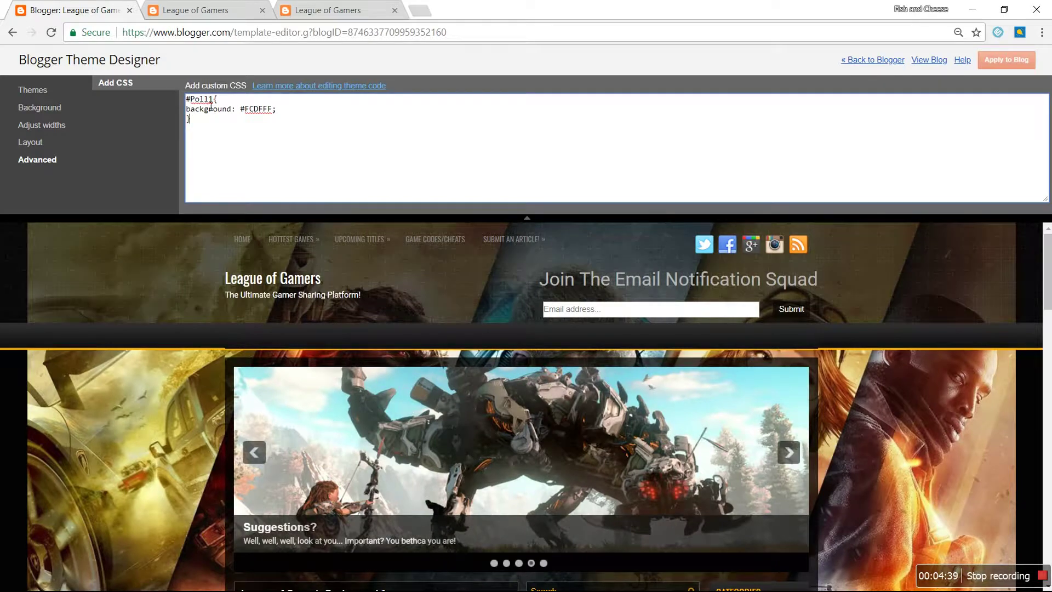
pyautogui.click(217, 16)
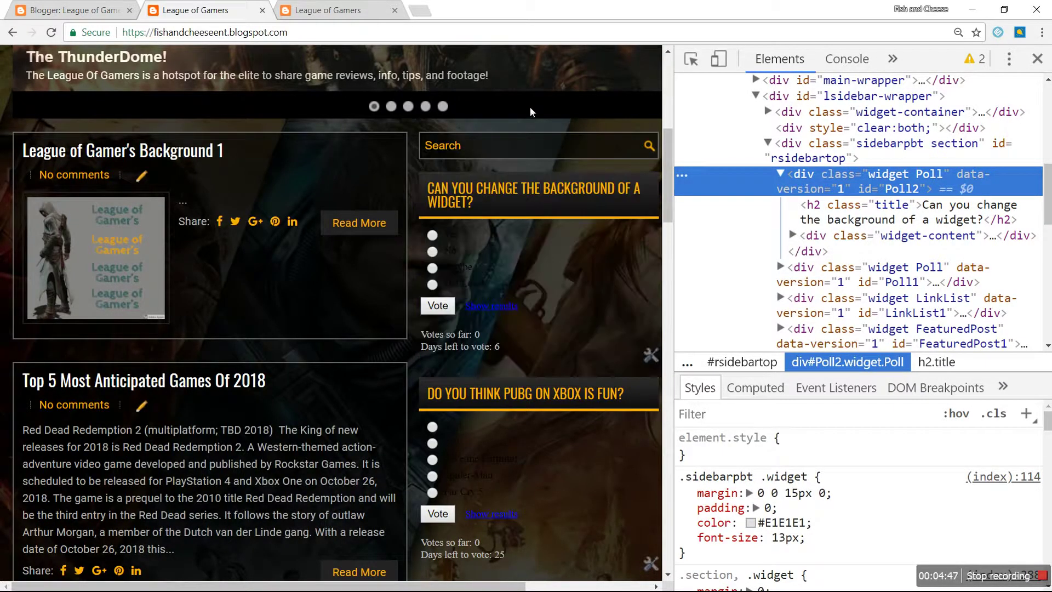
pyautogui.click(109, 11)
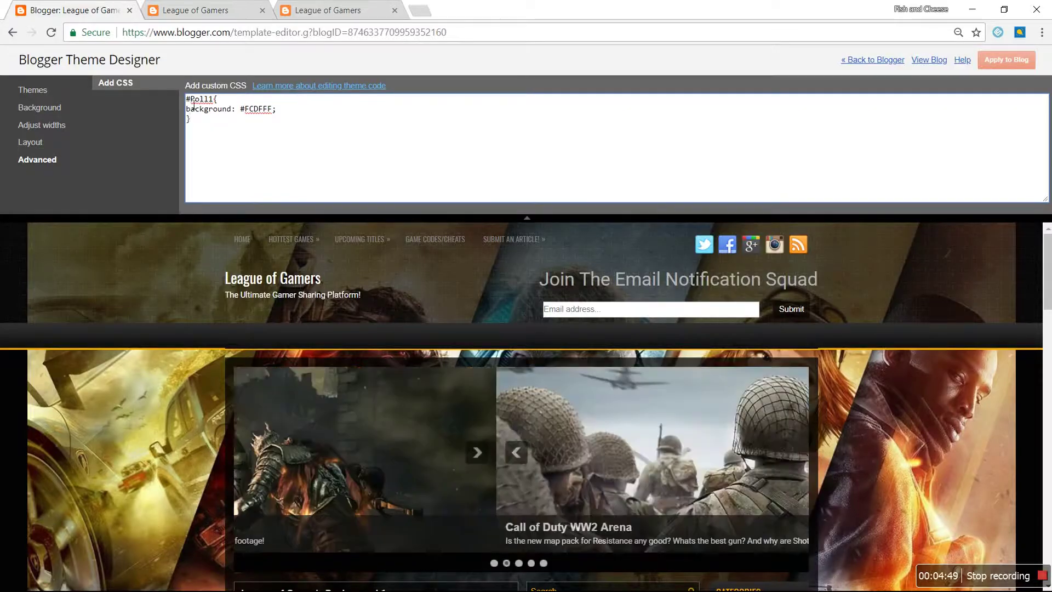
# - Change the rule's selector to #Poll2 and apply the CSS to the blog
pyautogui.click(215, 99)
pyautogui.press('BackSpace')
pyautogui.write('2')
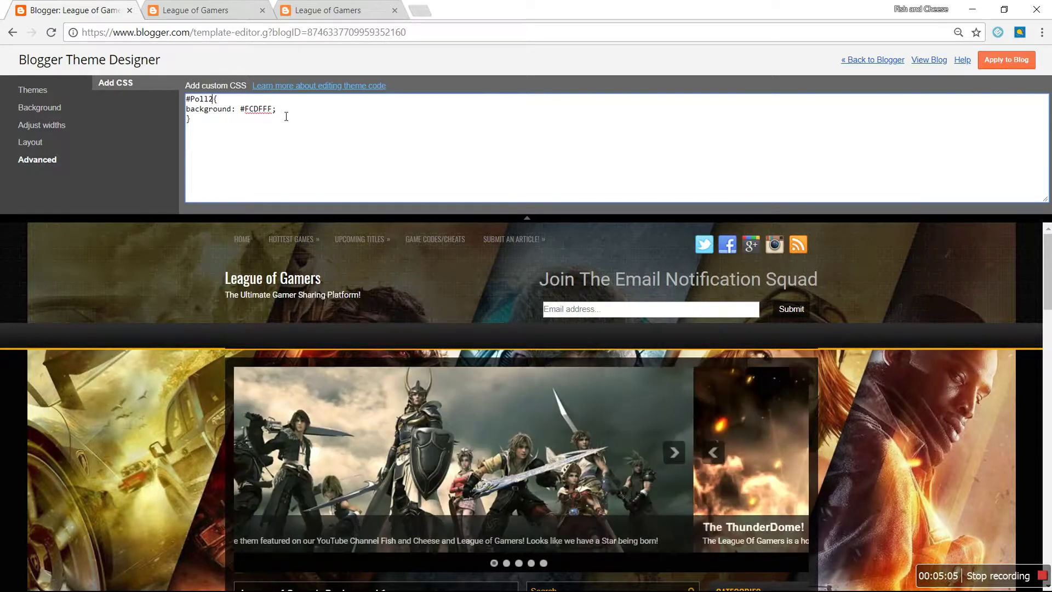
pyautogui.click(199, 125)
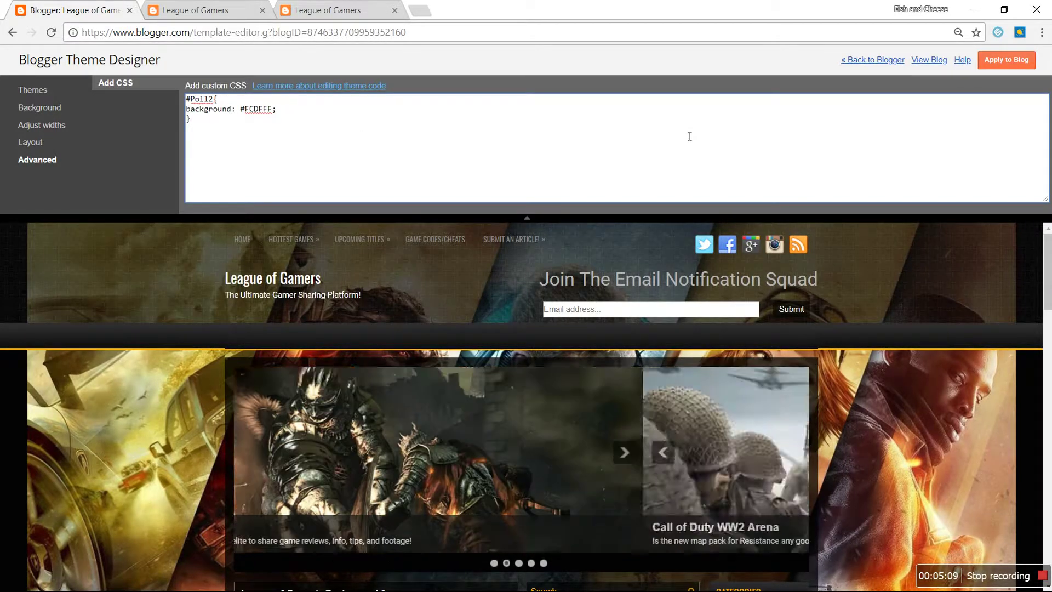
pyautogui.click(1003, 65)
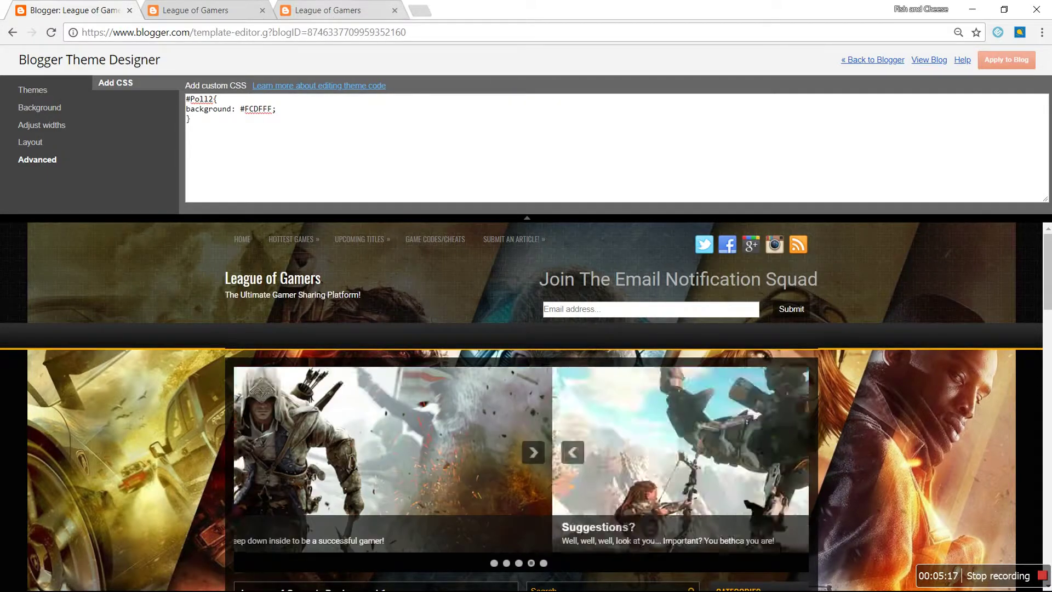
# - Reload the blog without DevTools and test the Yes and No options on the pink first poll
pyautogui.click(215, 15)
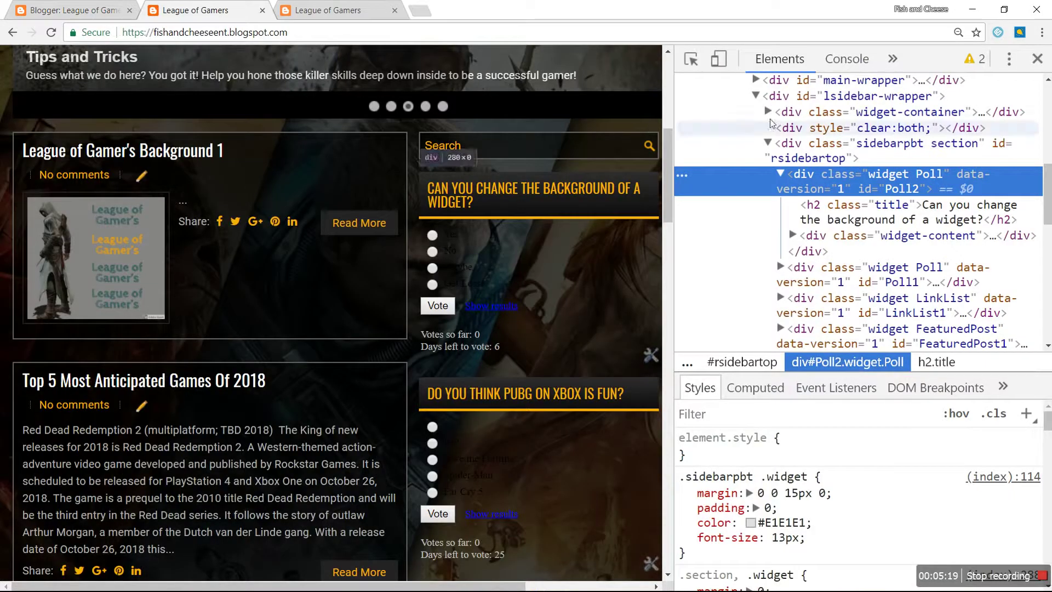
pyautogui.click(1037, 58)
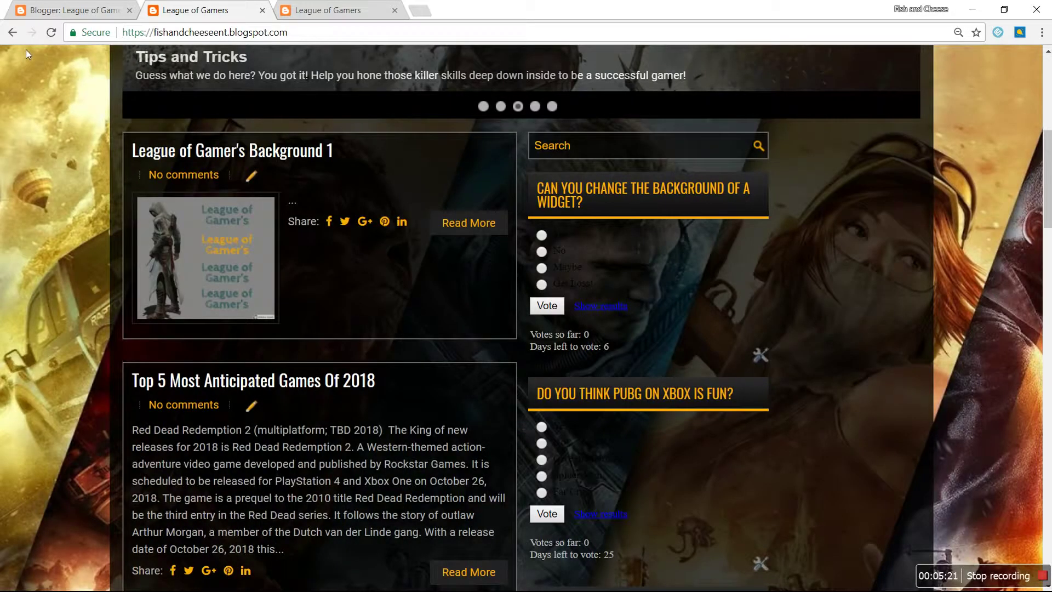
pyautogui.click(51, 32)
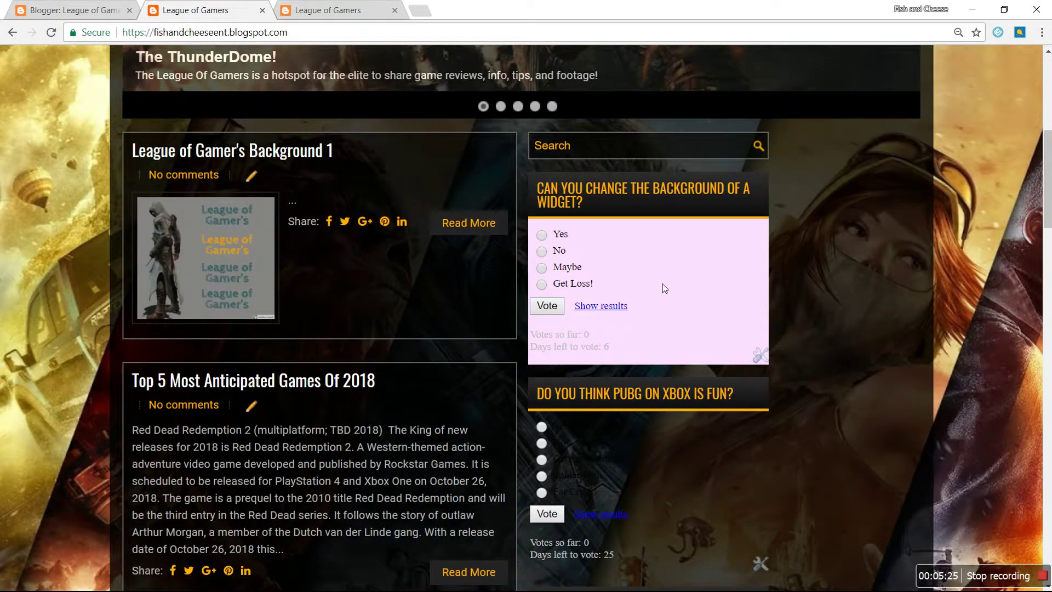
pyautogui.click(541, 234)
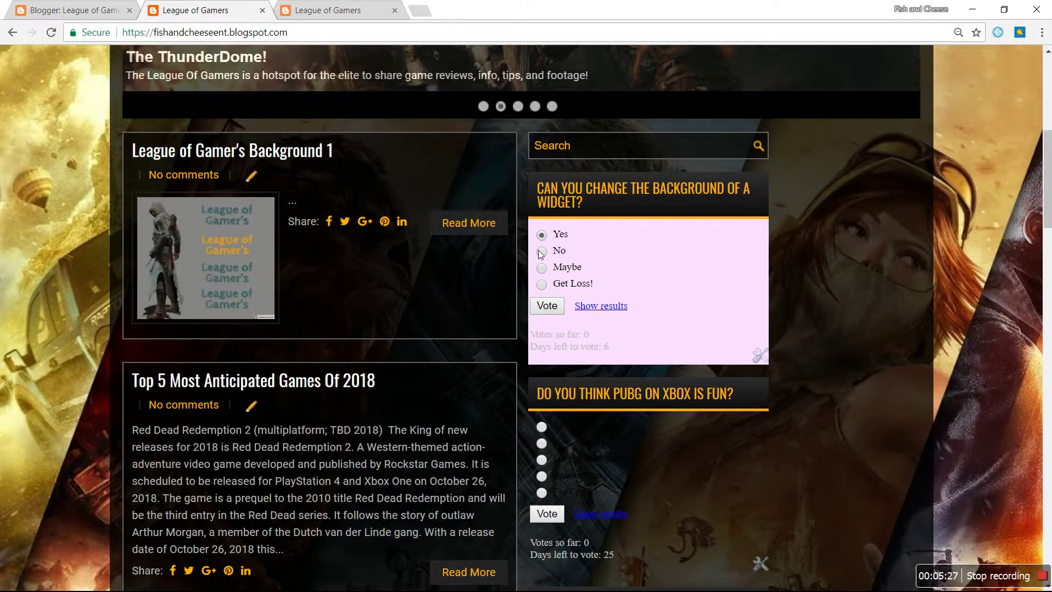
pyautogui.click(541, 251)
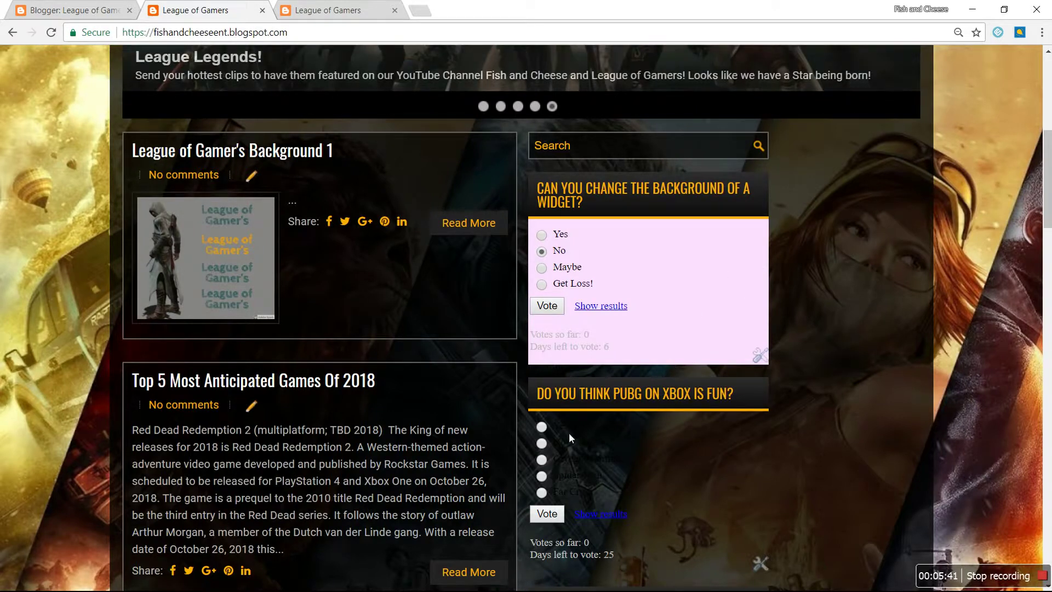
pyautogui.click(70, 9)
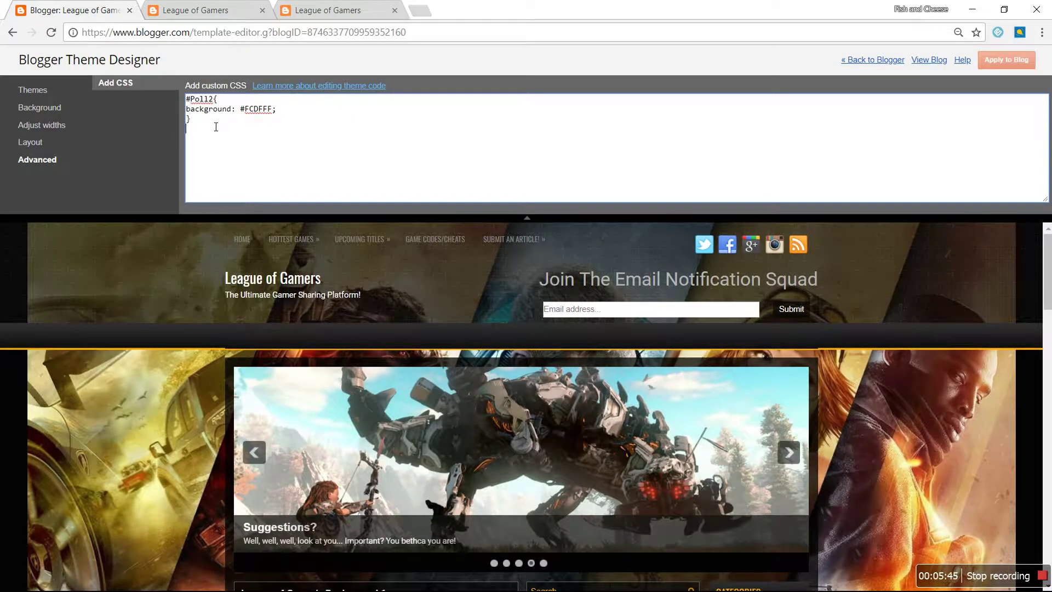
# - Paste a matching #Poll1 rule and confirm in DevTools that the PUBG poll's id is Poll1
pyautogui.press('Return')
pyautogui.write('#Poll1{ background: #FCDFFF; }')
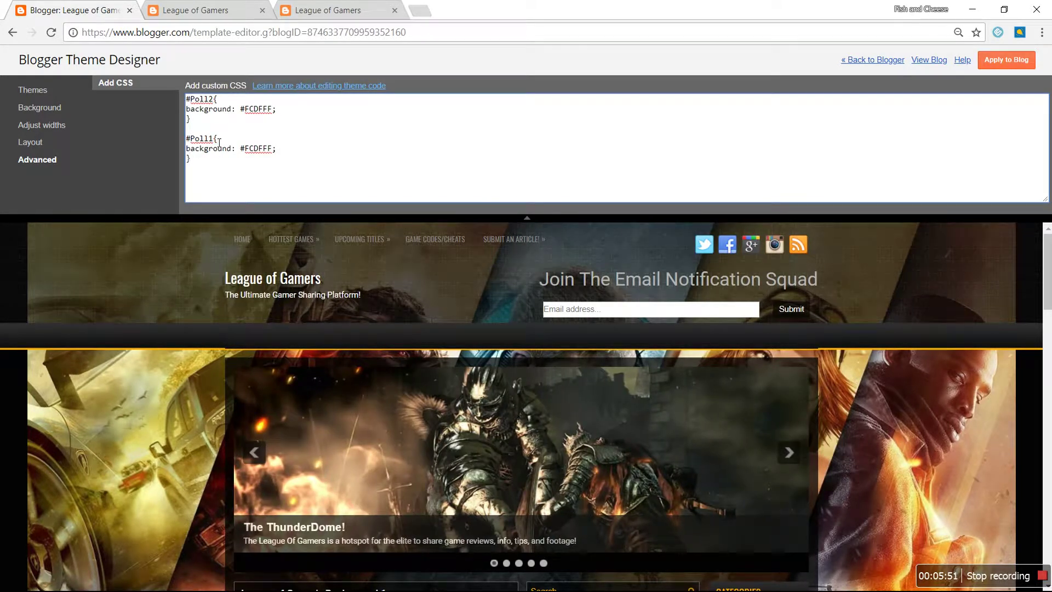
pyautogui.click(215, 10)
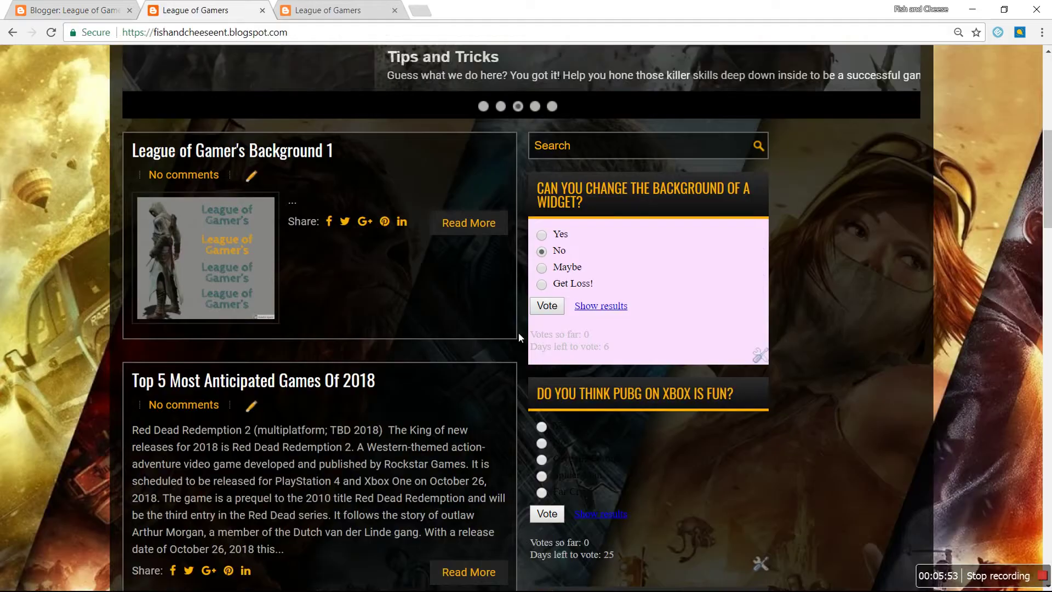
pyautogui.rightClick(587, 408)
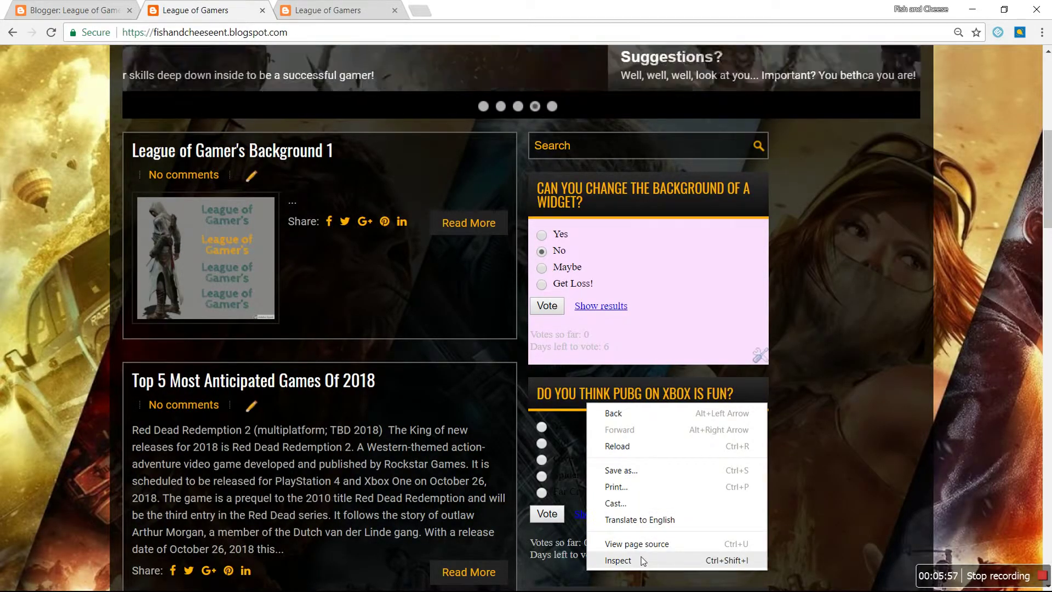
pyautogui.click(617, 560)
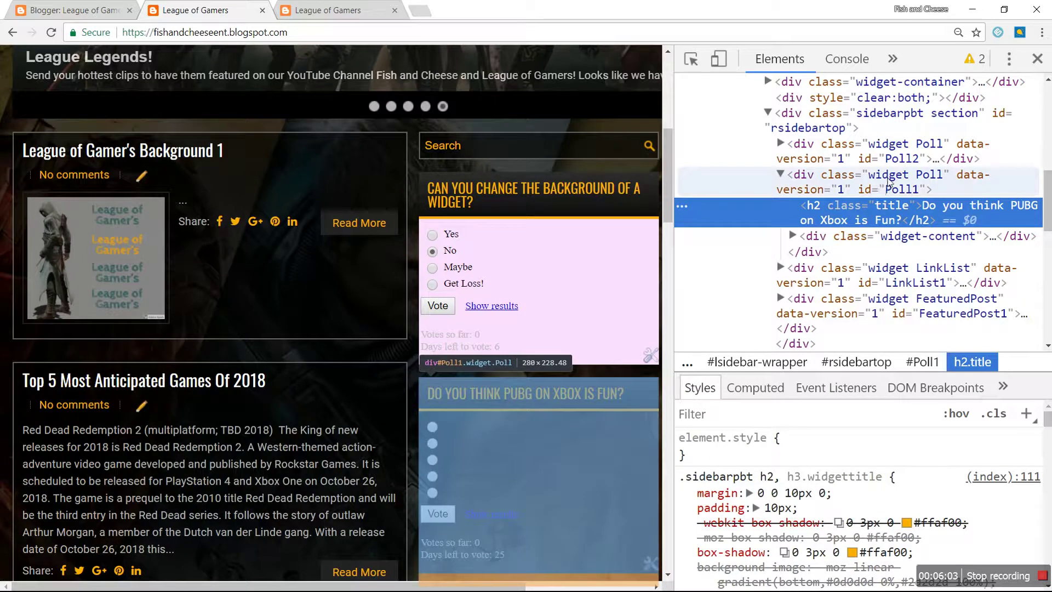
pyautogui.click(885, 184)
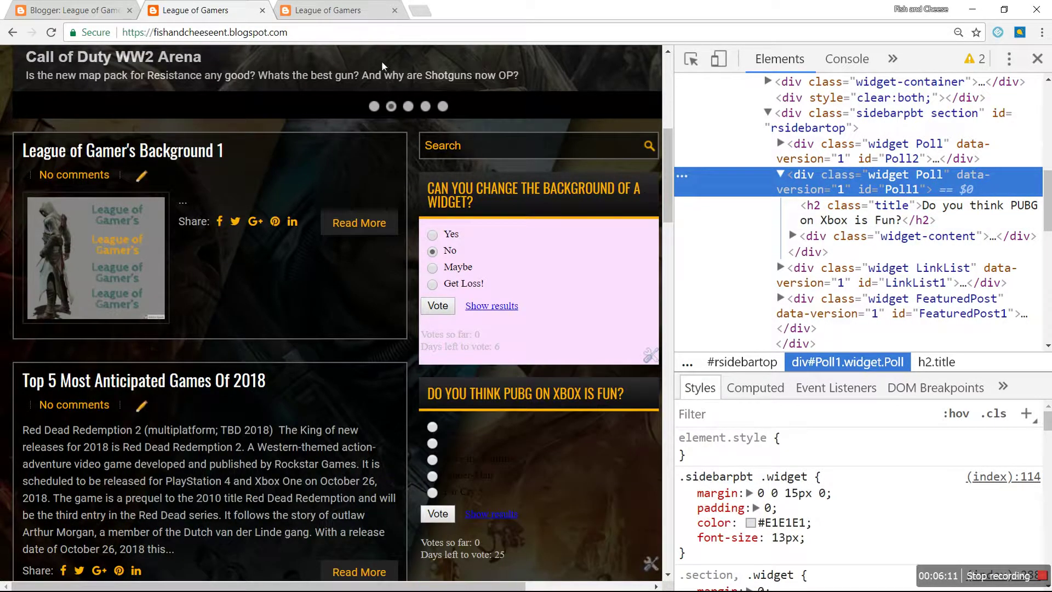
# - Apply both #FCDFFF poll background rules to the blog
pyautogui.click(82, 10)
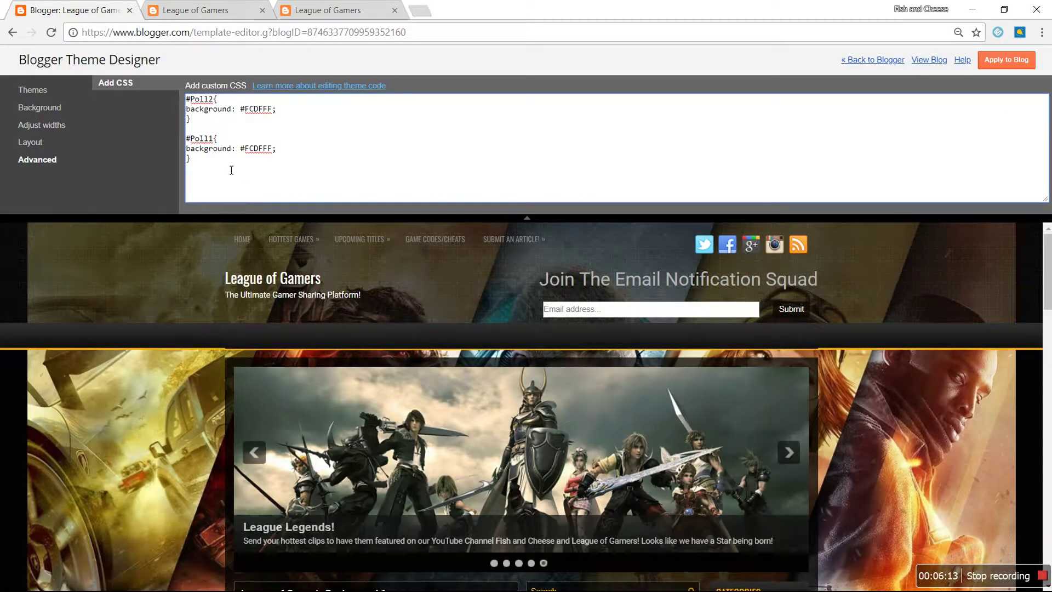
pyautogui.click(1007, 60)
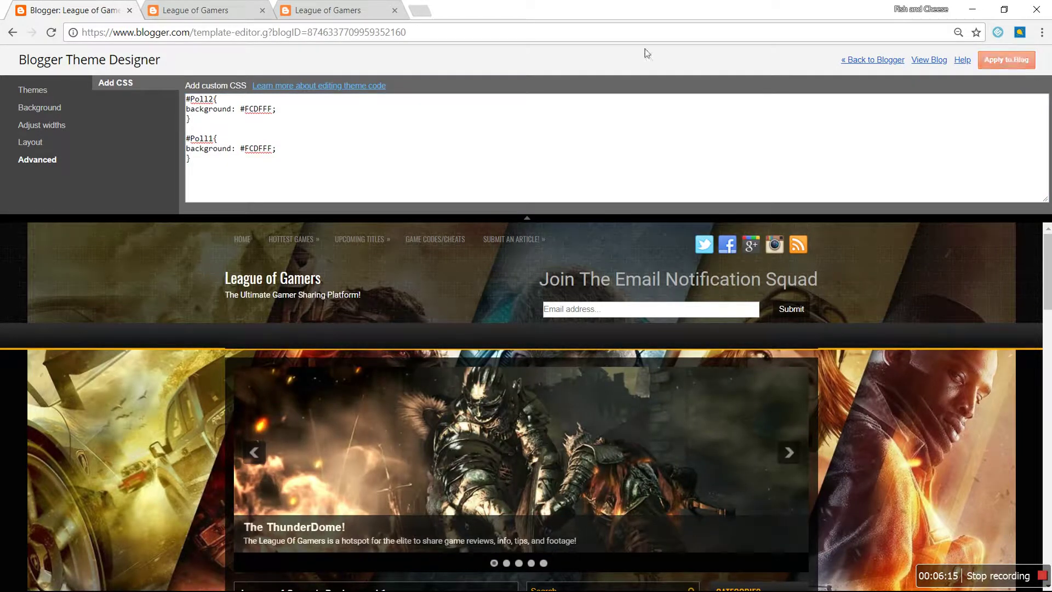
pyautogui.click(328, 10)
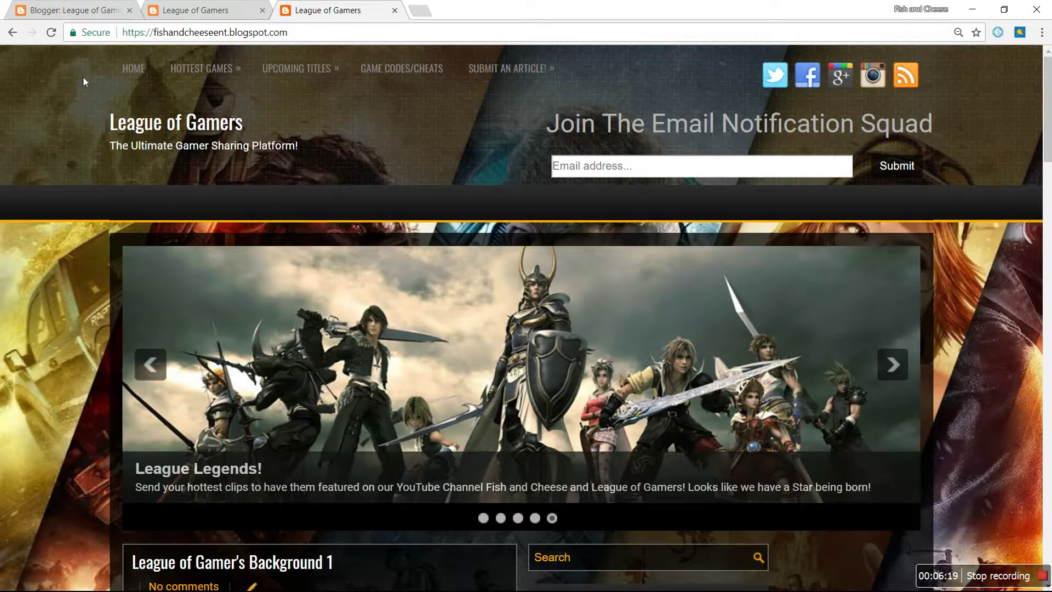
# - Reload the third blog tab and verify both sidebar polls show the light pink background
pyautogui.scroll(-1, 83, 81)
pyautogui.click(51, 32)
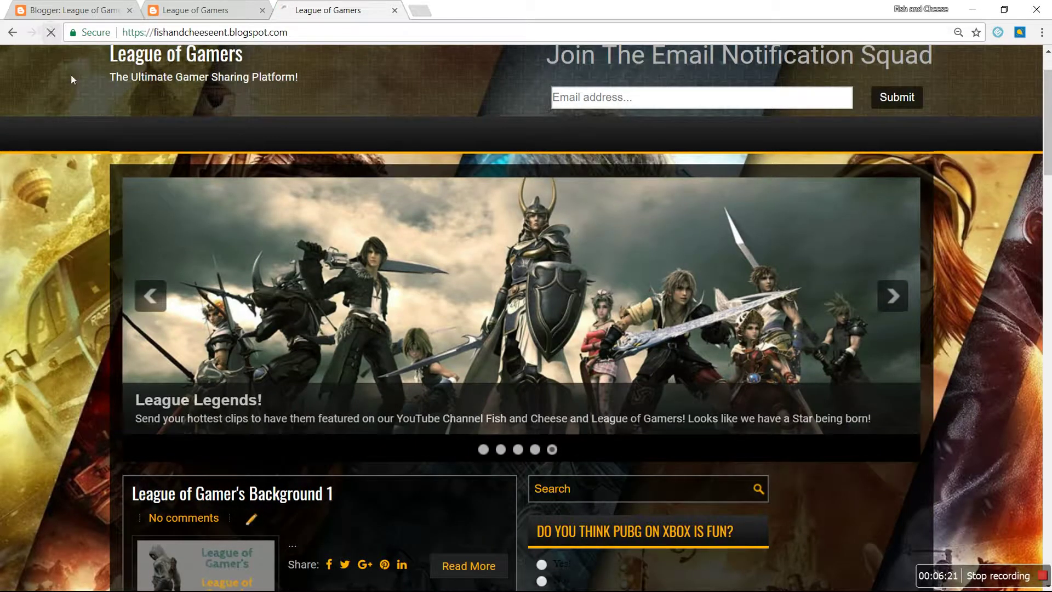
pyautogui.scroll(-7, 88, 99)
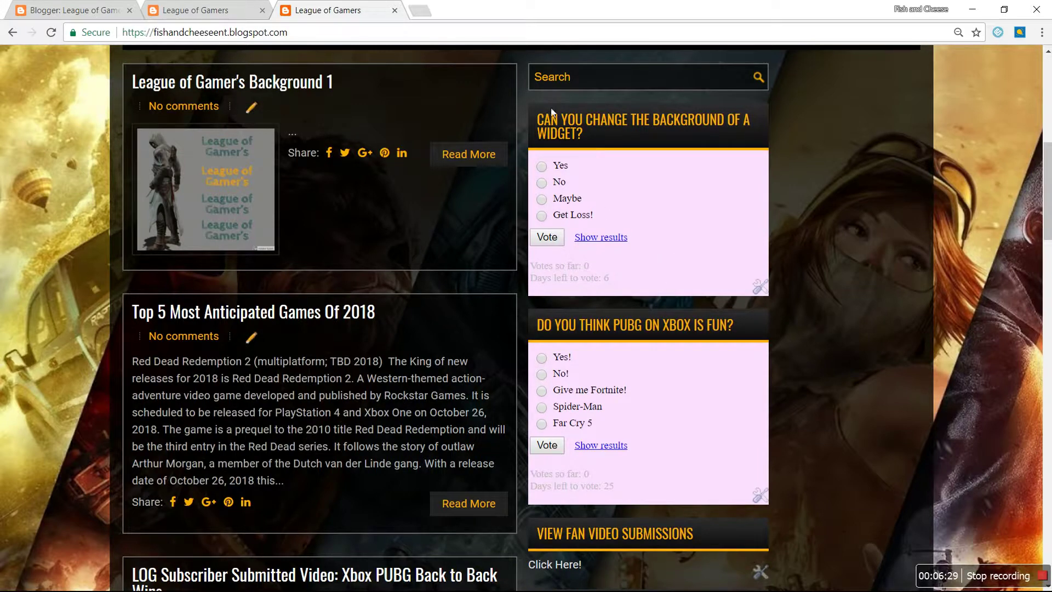
pyautogui.click(101, 10)
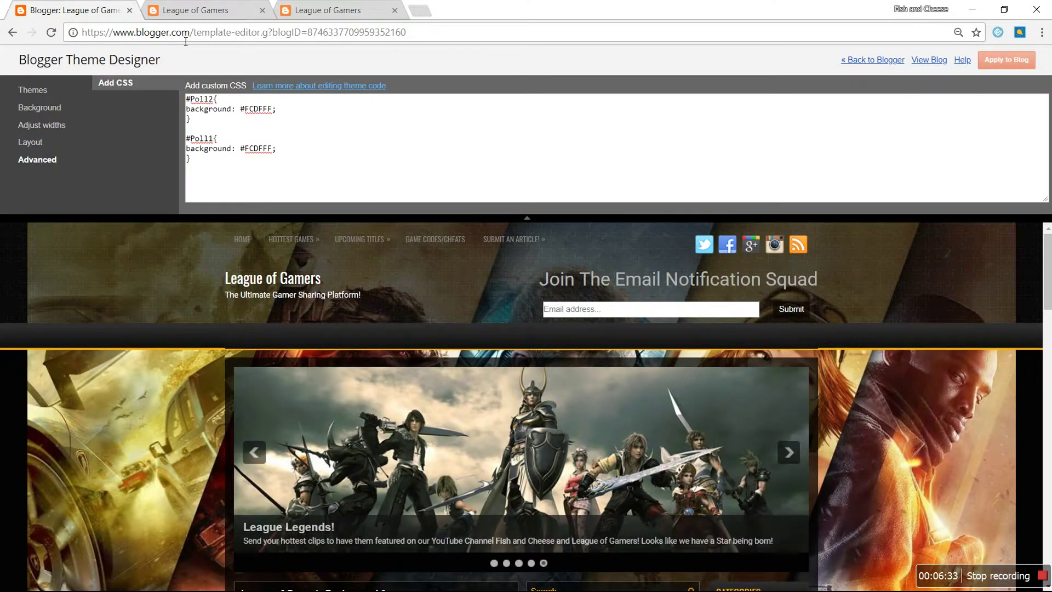
# - Close DevTools on the second League of Gamers tab so the full blog page shows
pyautogui.click(249, 15)
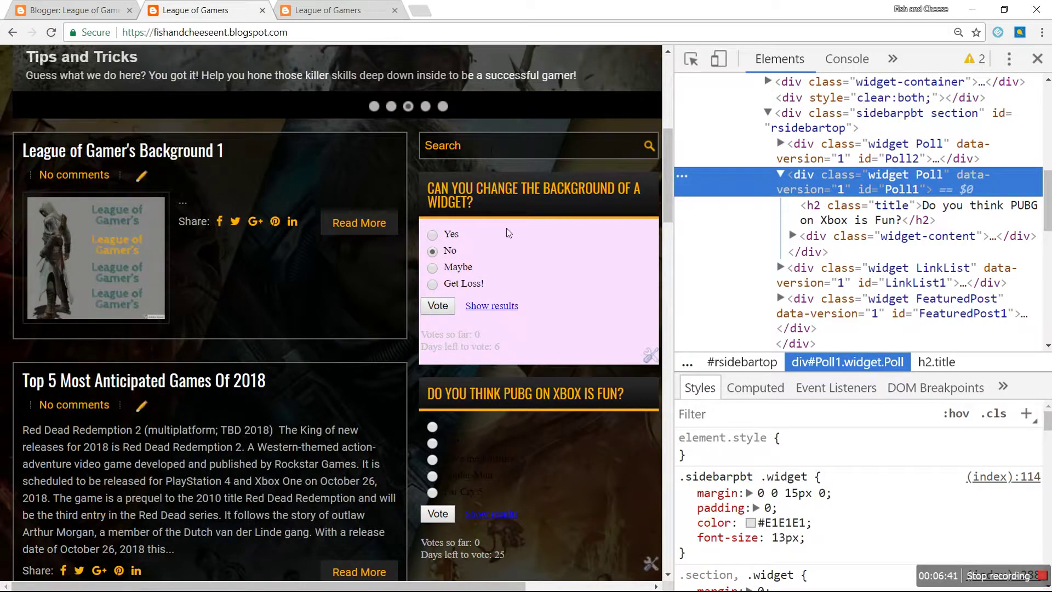
pyautogui.scroll(-12, 509, 233)
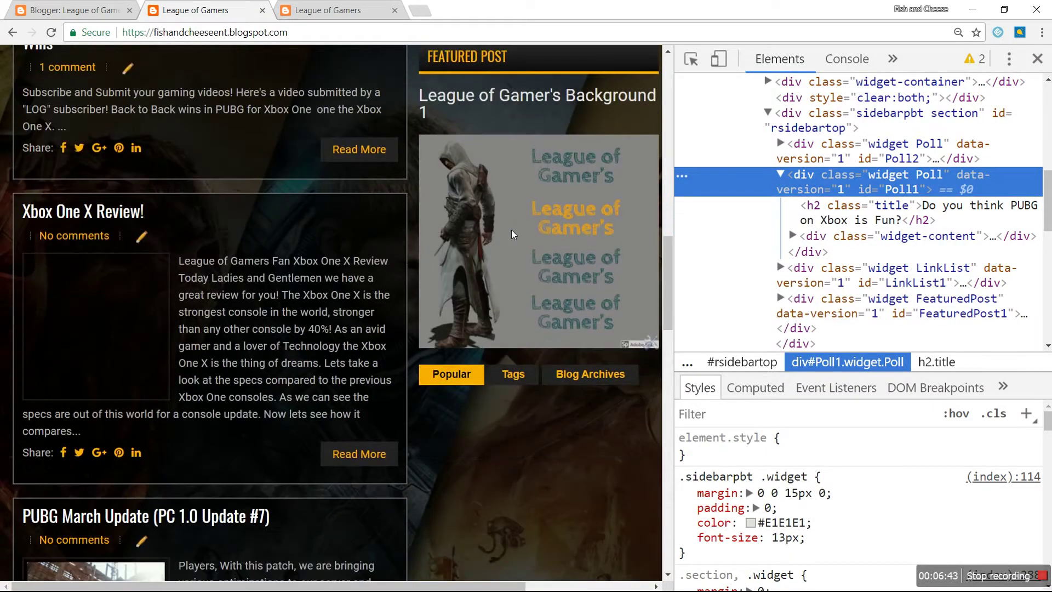
pyautogui.scroll(-10, 512, 231)
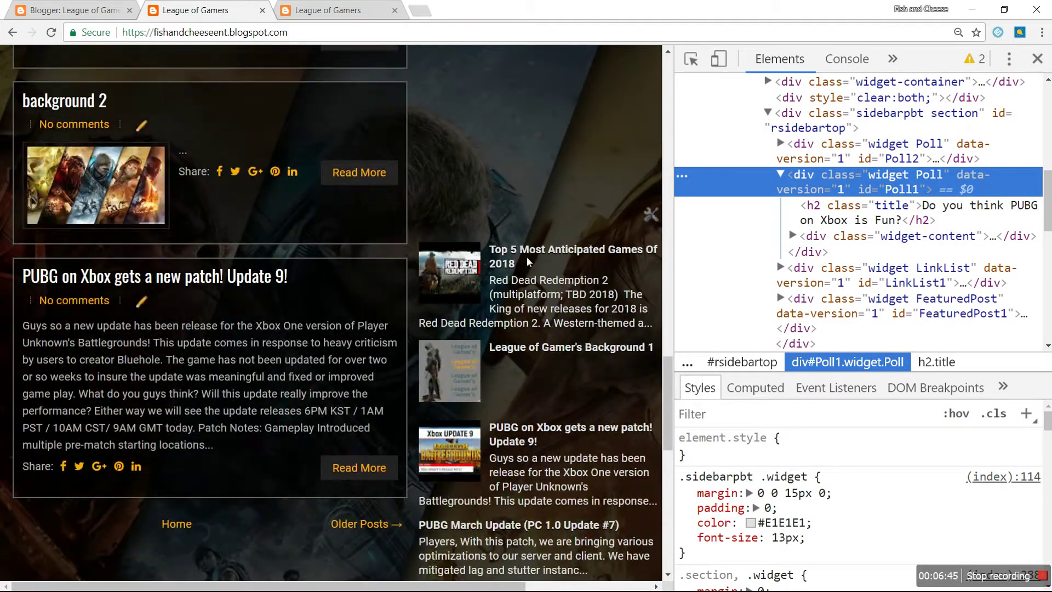
pyautogui.click(1036, 60)
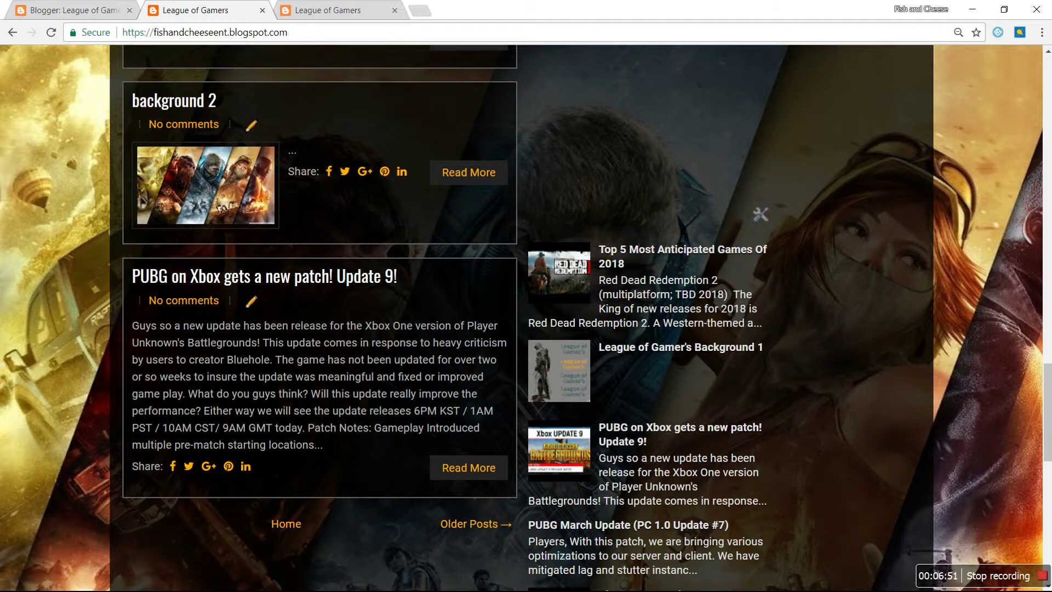
pyautogui.scroll(1, 580, 317)
pyautogui.scroll(-1, 581, 318)
pyautogui.rightClick(626, 254)
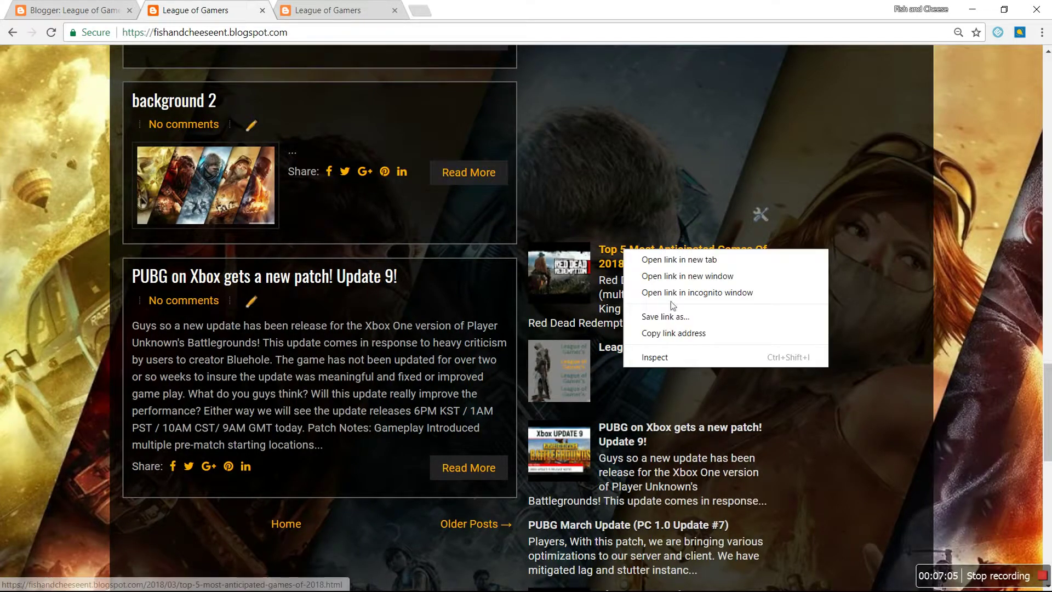
pyautogui.click(669, 359)
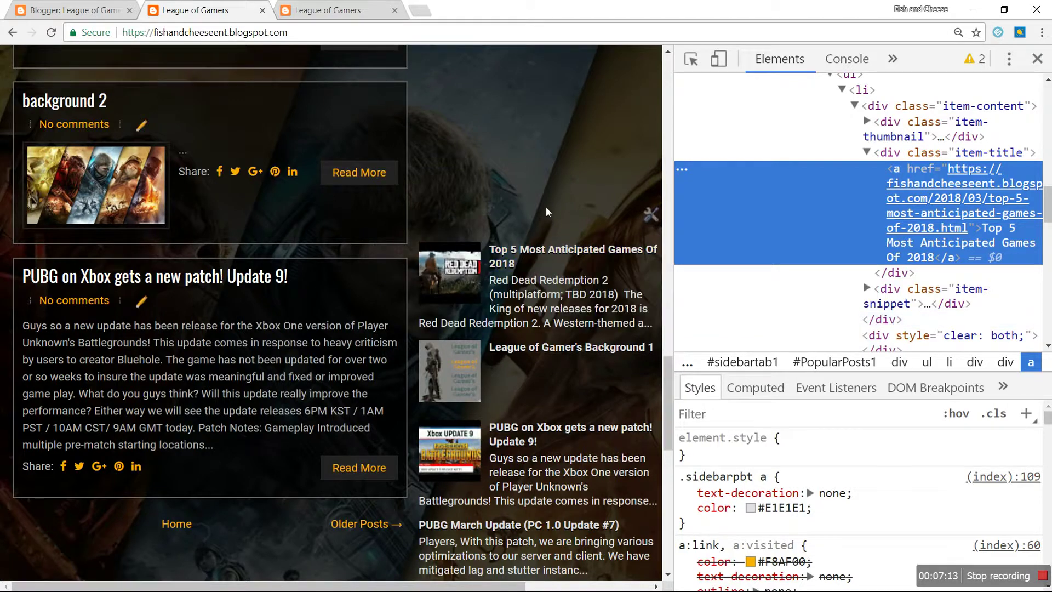
pyautogui.click(540, 173)
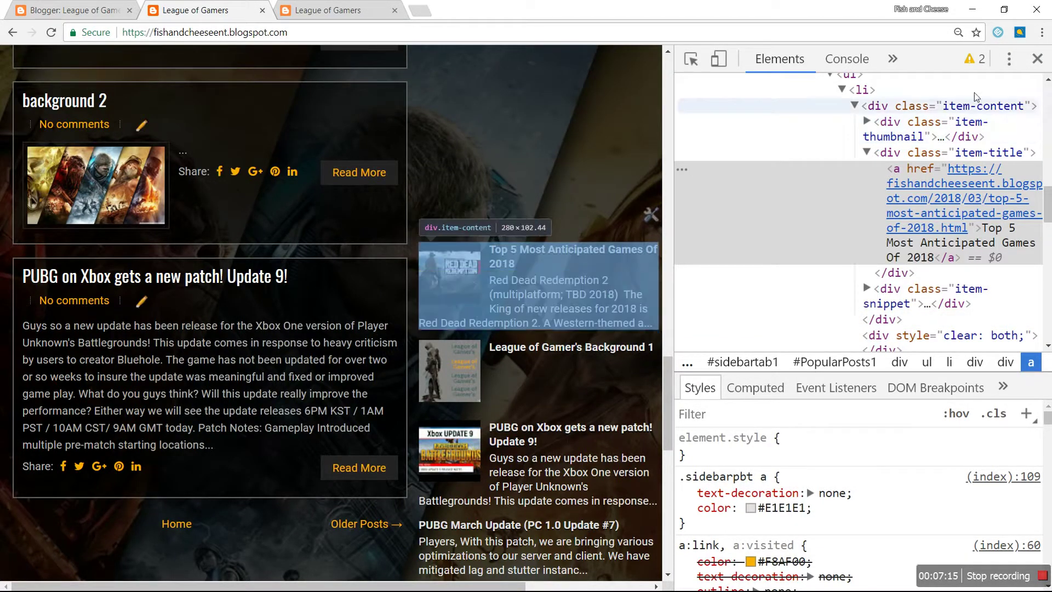
pyautogui.click(1038, 59)
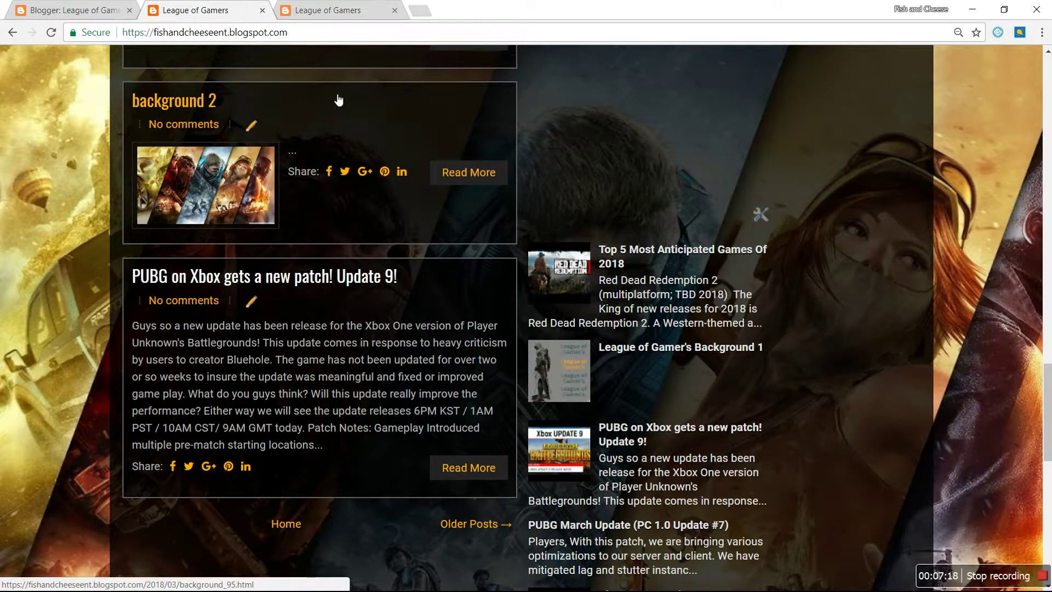